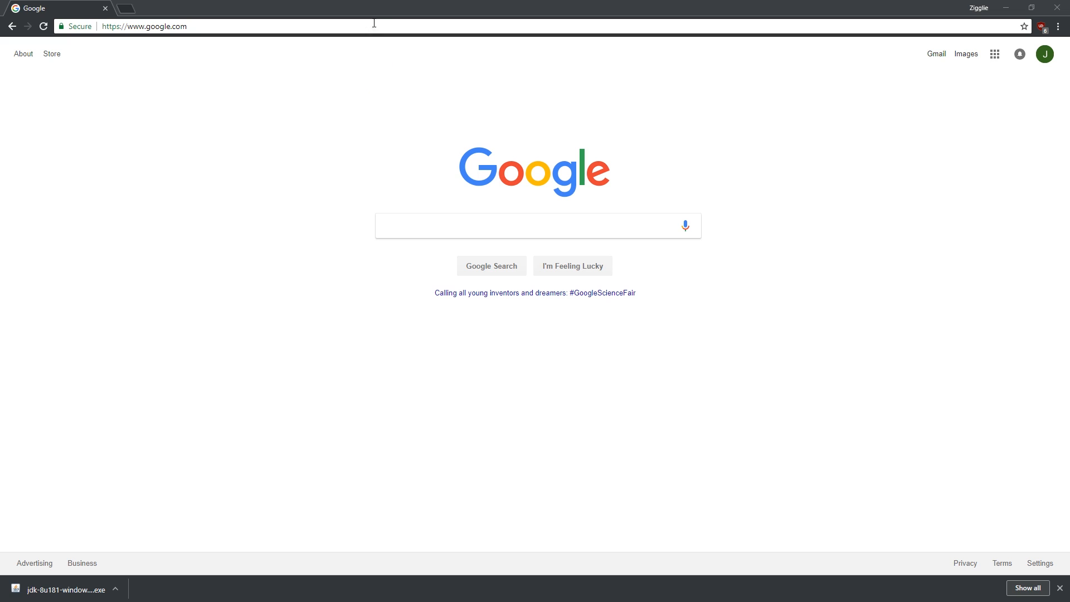
Search the web for "intellij" and download the Windows Community edition of IntelliJ IDEA from the JetBrains site
{"action": "left_click", "coordinate": [374, 23]}
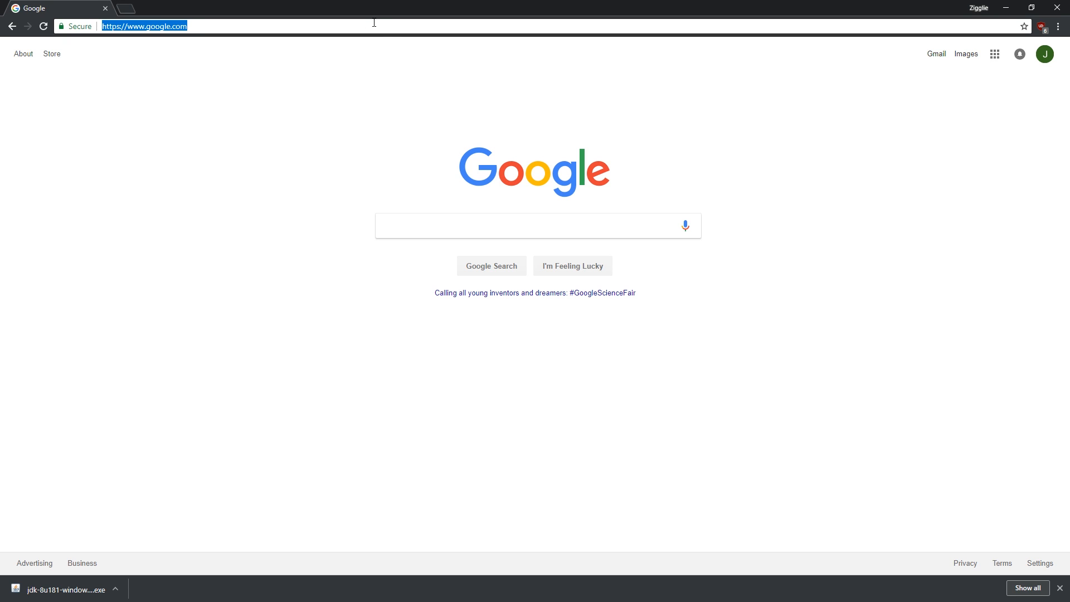
{"action": "type", "text": "intellij"}
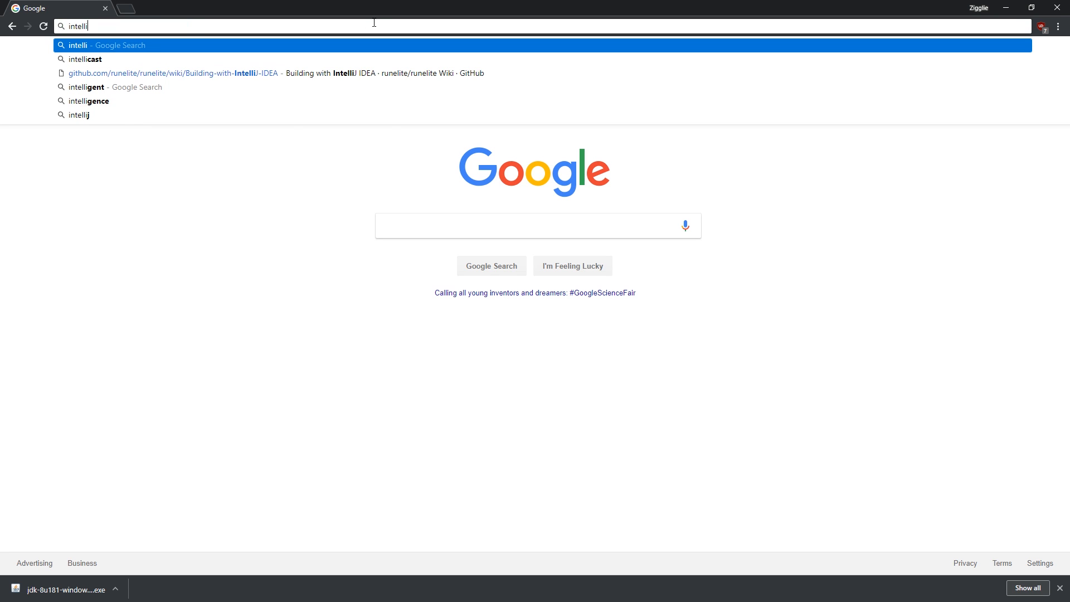
{"action": "key", "text": "Return"}
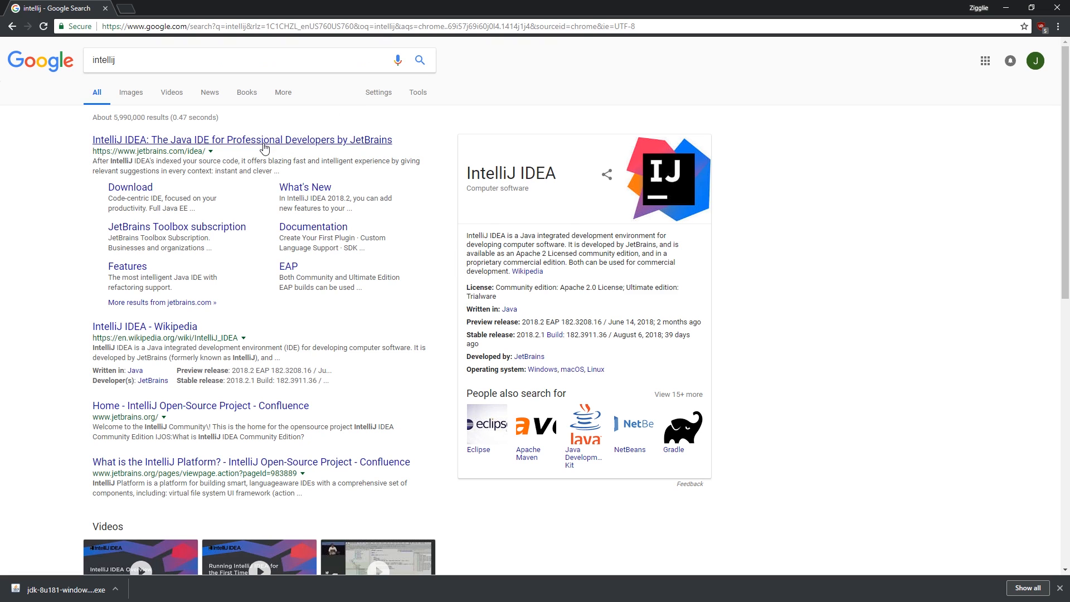
{"action": "left_click", "coordinate": [264, 144]}
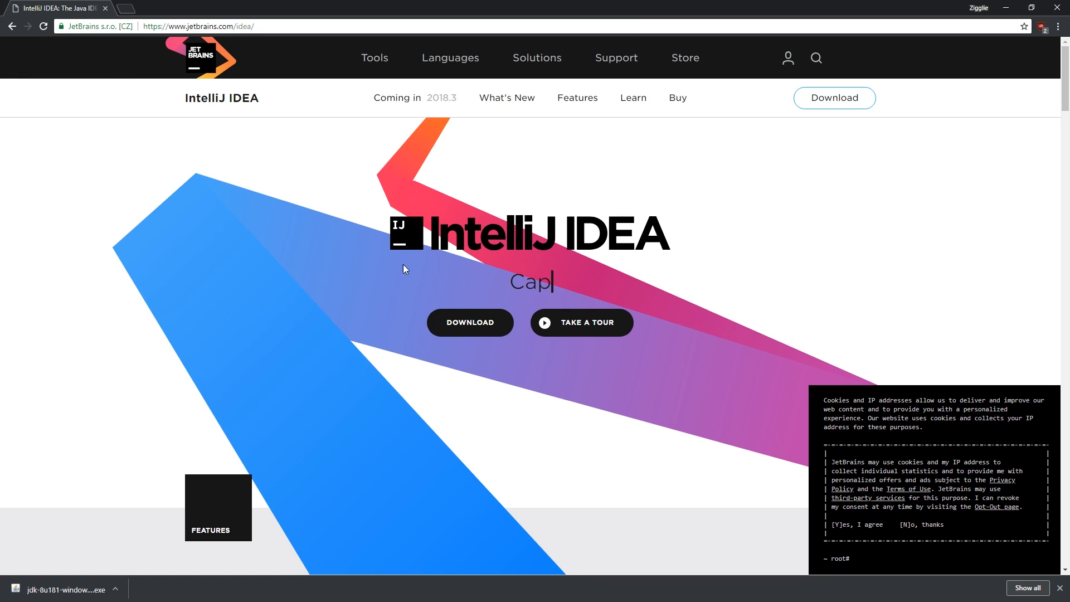
{"action": "left_click", "coordinate": [470, 329]}
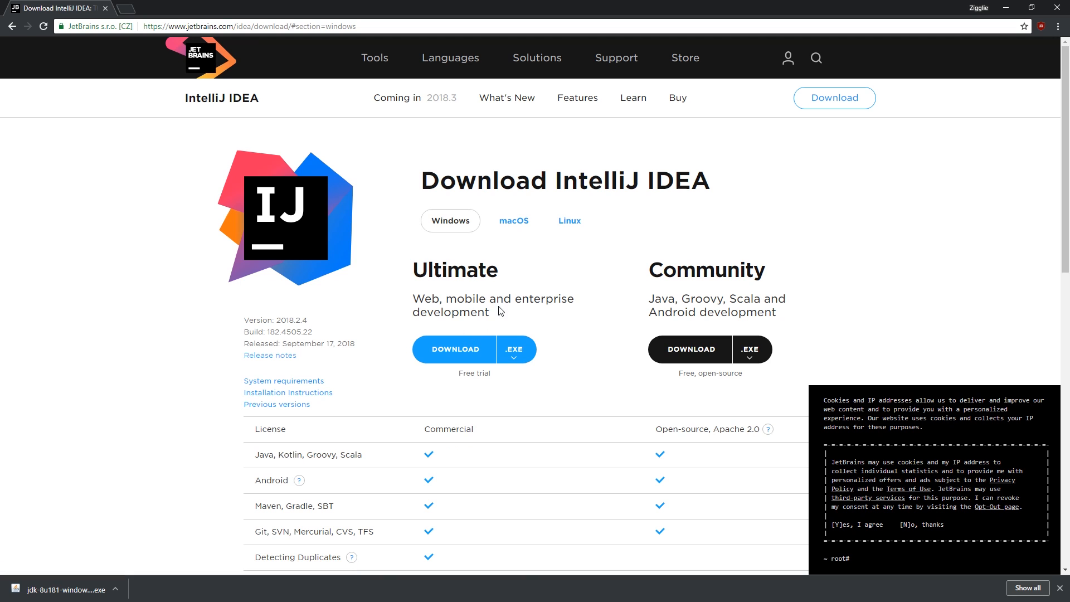
{"action": "left_click", "coordinate": [675, 344]}
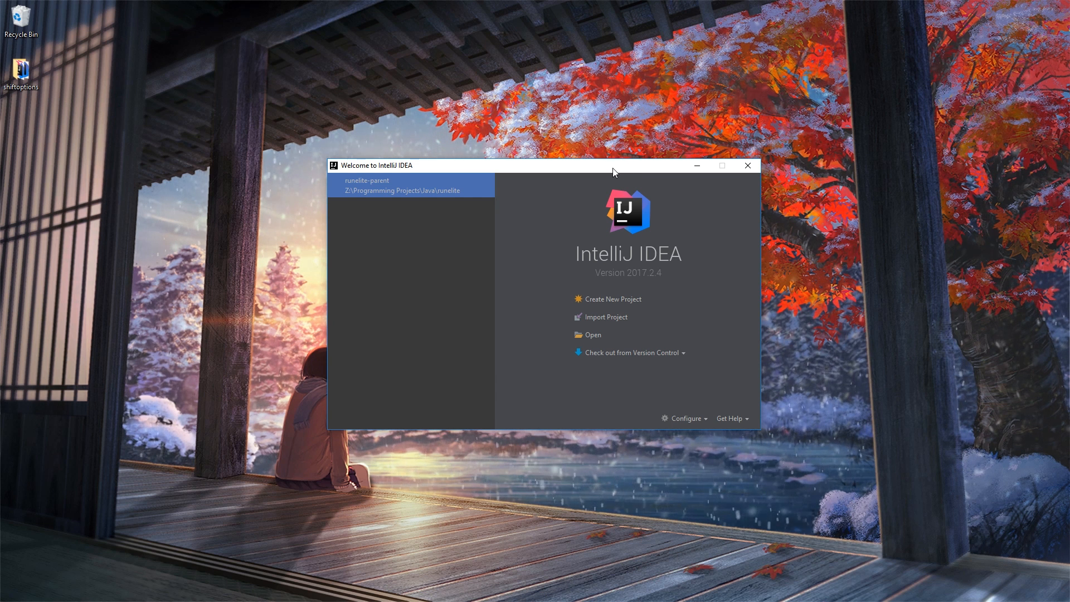
Start a checkout from version control in IntelliJ IDEA with GitHub as the source
{"action": "left_click_drag", "start_coordinate": [613, 167], "coordinate": [620, 177]}
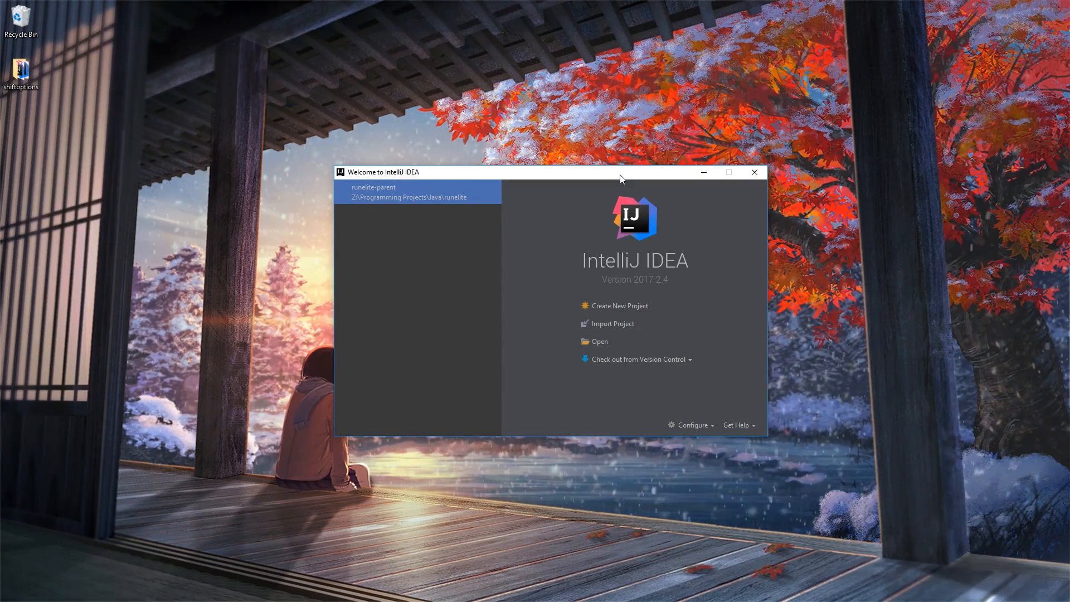
{"action": "left_click_drag", "start_coordinate": [593, 175], "coordinate": [594, 171]}
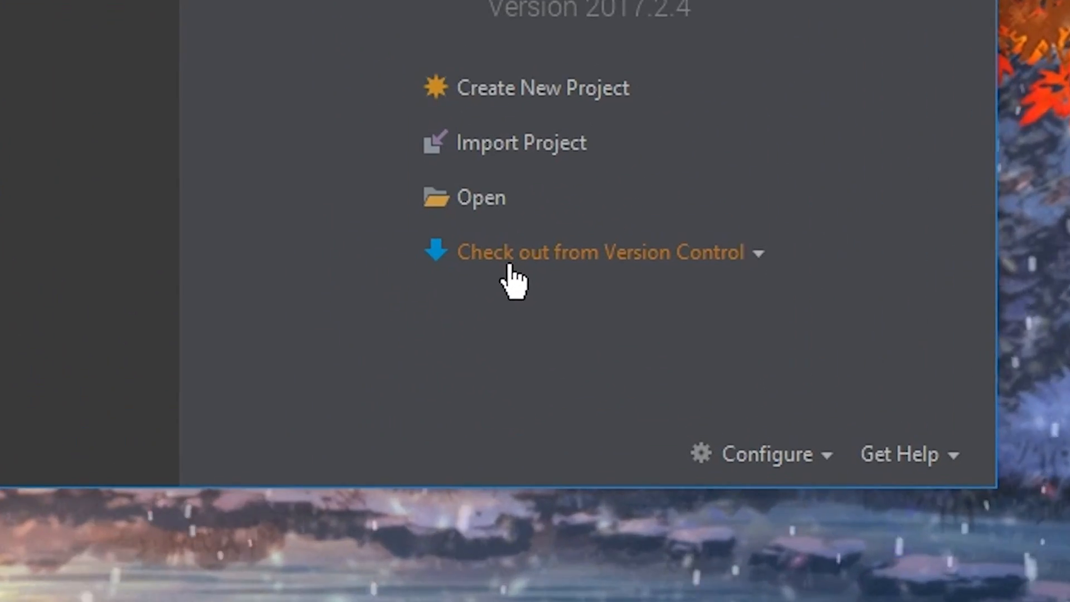
{"action": "left_click", "coordinate": [610, 357]}
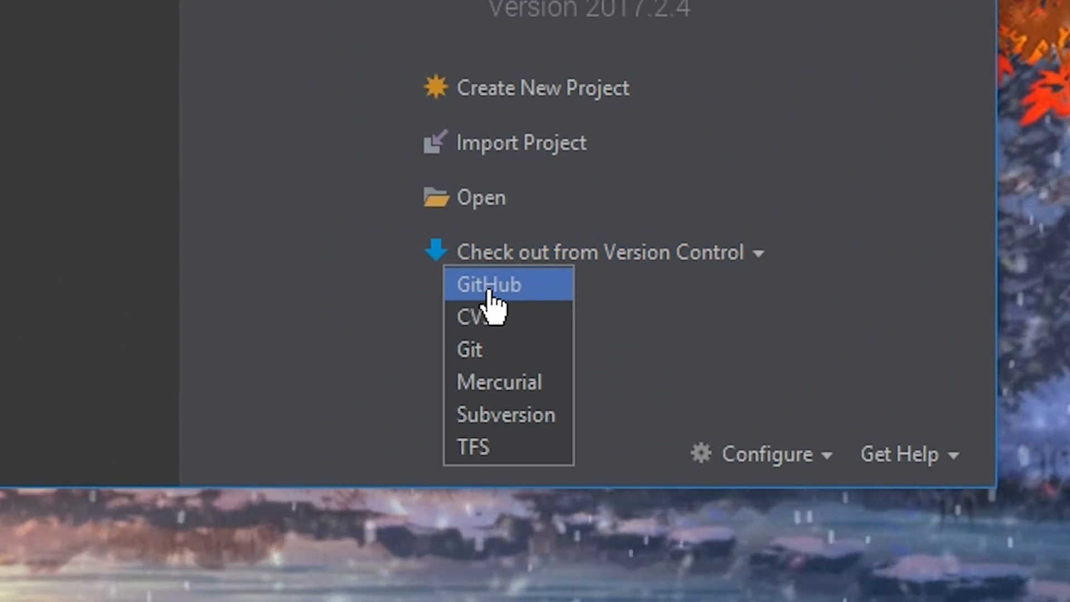
{"action": "left_click", "coordinate": [489, 293]}
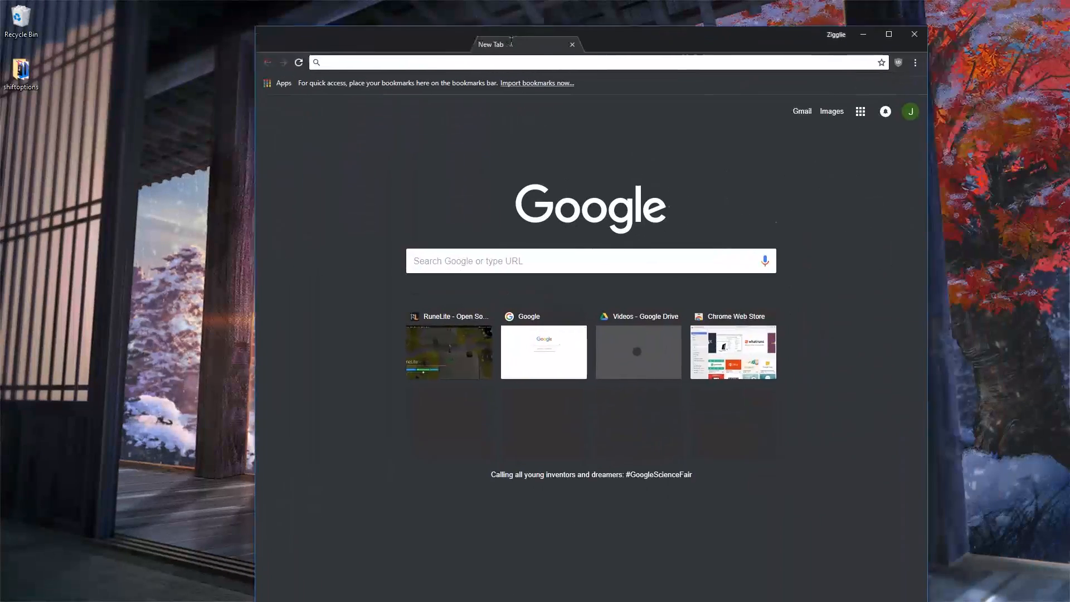
Switch to Chrome, load runelite.net and follow it to the runelite repository on GitHub
{"action": "left_click_drag", "start_coordinate": [511, 42], "coordinate": [525, 1]}
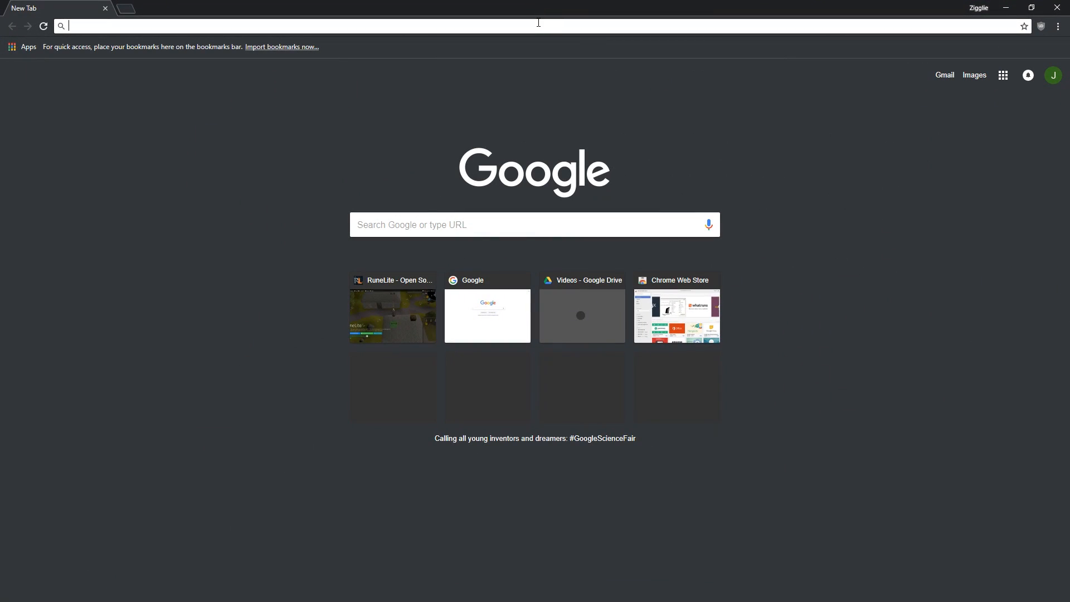
{"action": "type", "text": "runelite.net"}
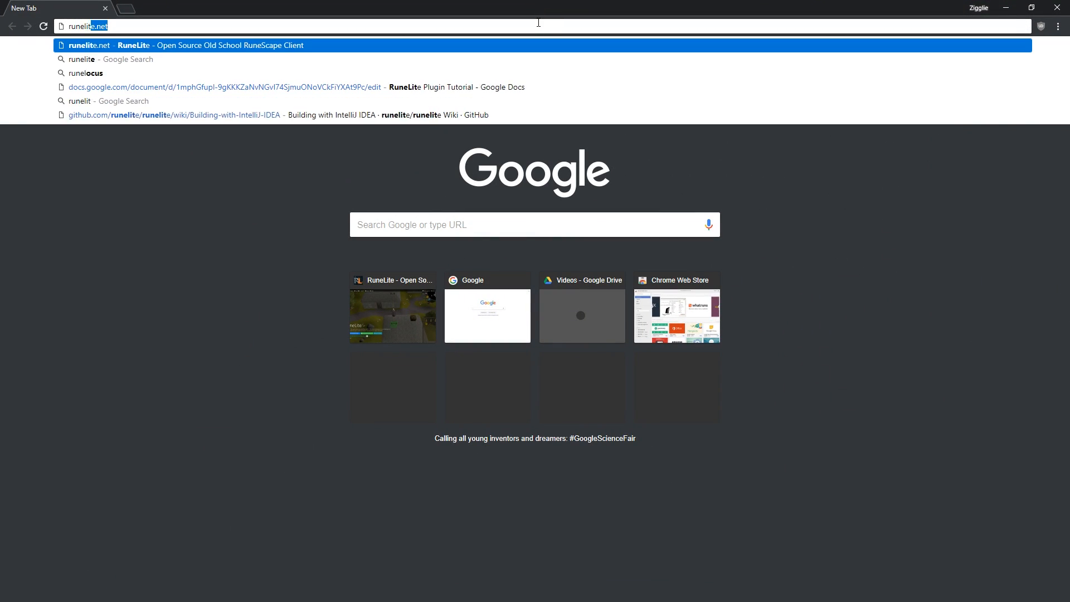
{"action": "key", "text": "Return"}
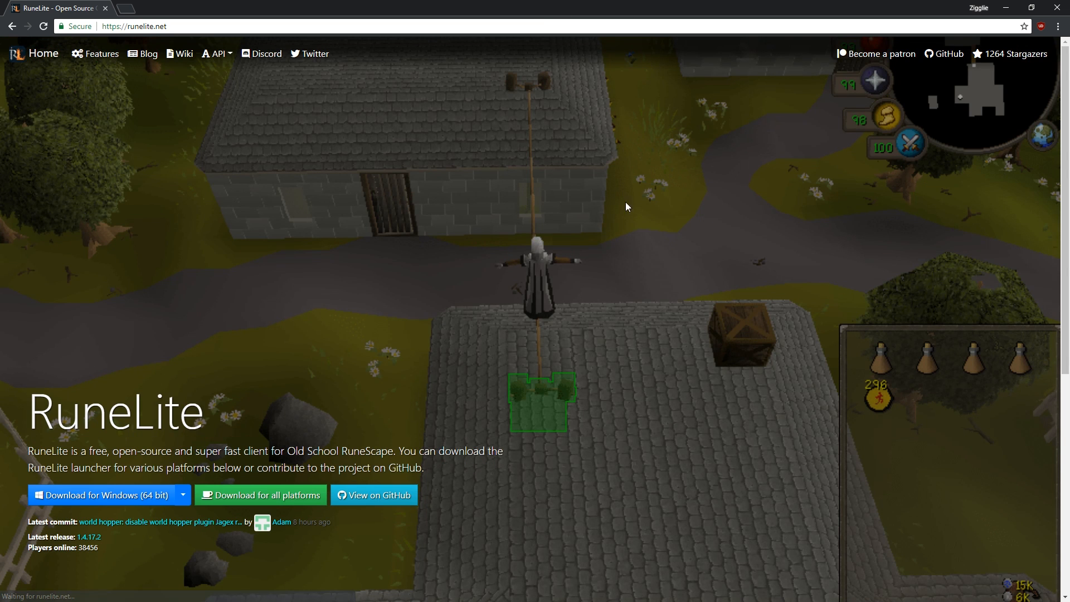
{"action": "left_click", "coordinate": [376, 496]}
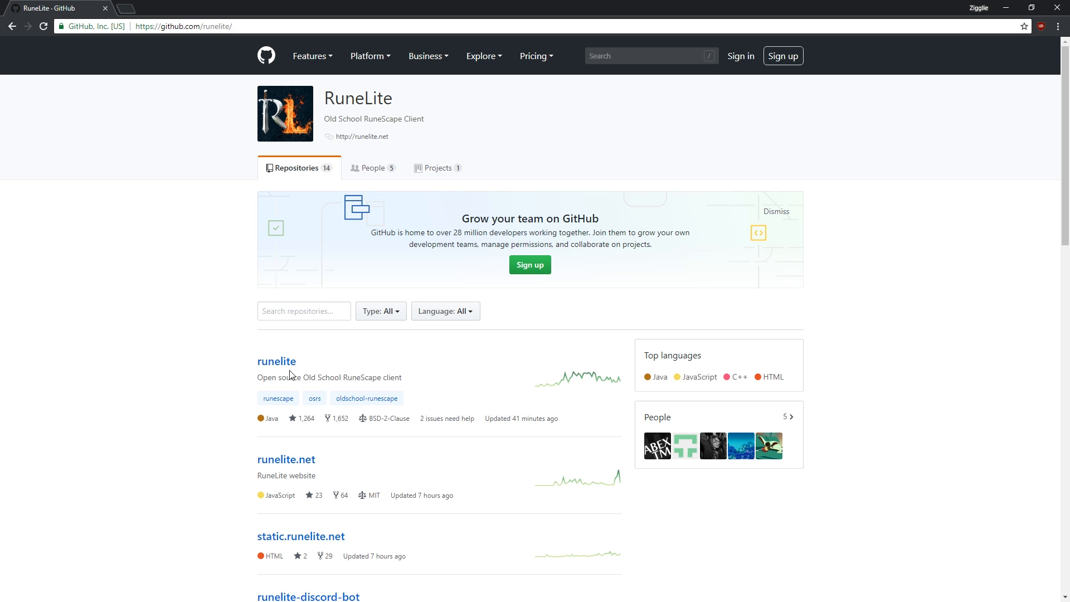
{"action": "left_click", "coordinate": [281, 371]}
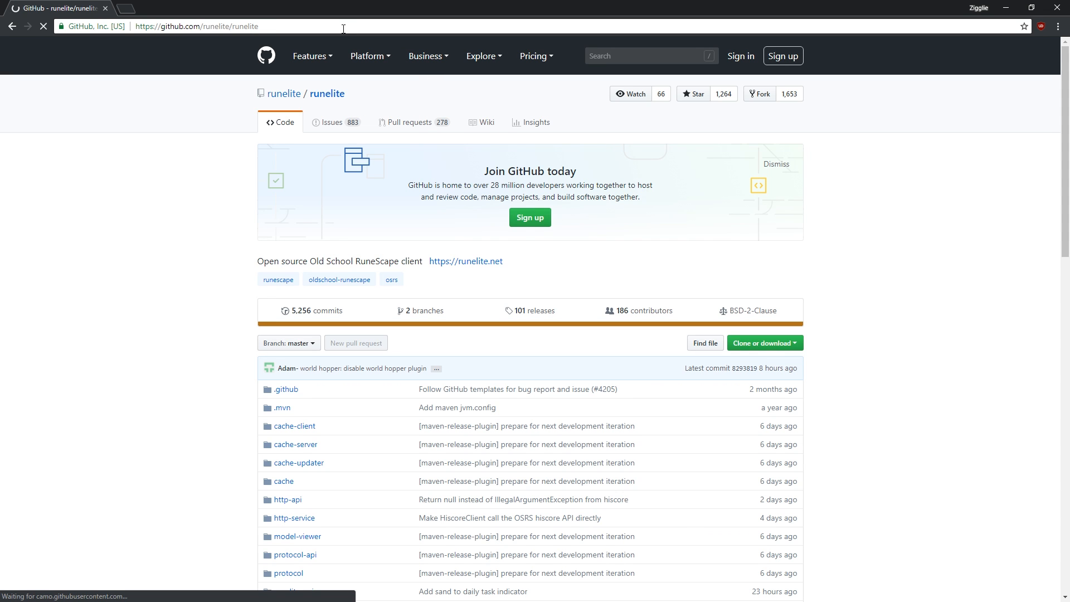
{"action": "left_click", "coordinate": [326, 26]}
{"action": "key", "text": "ctrl+c"}
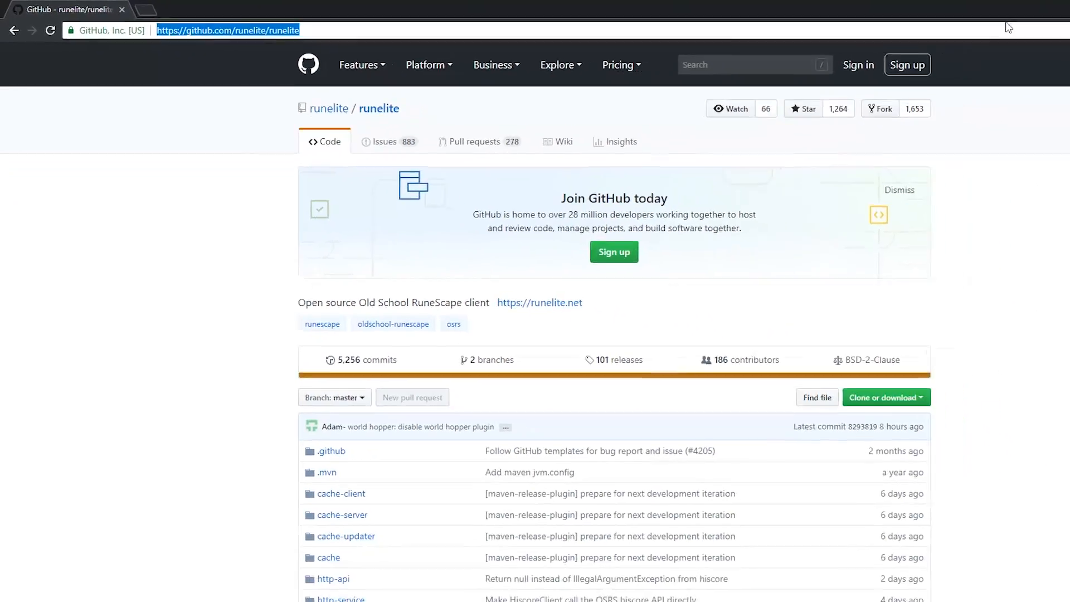
{"action": "left_click", "coordinate": [1006, 7]}
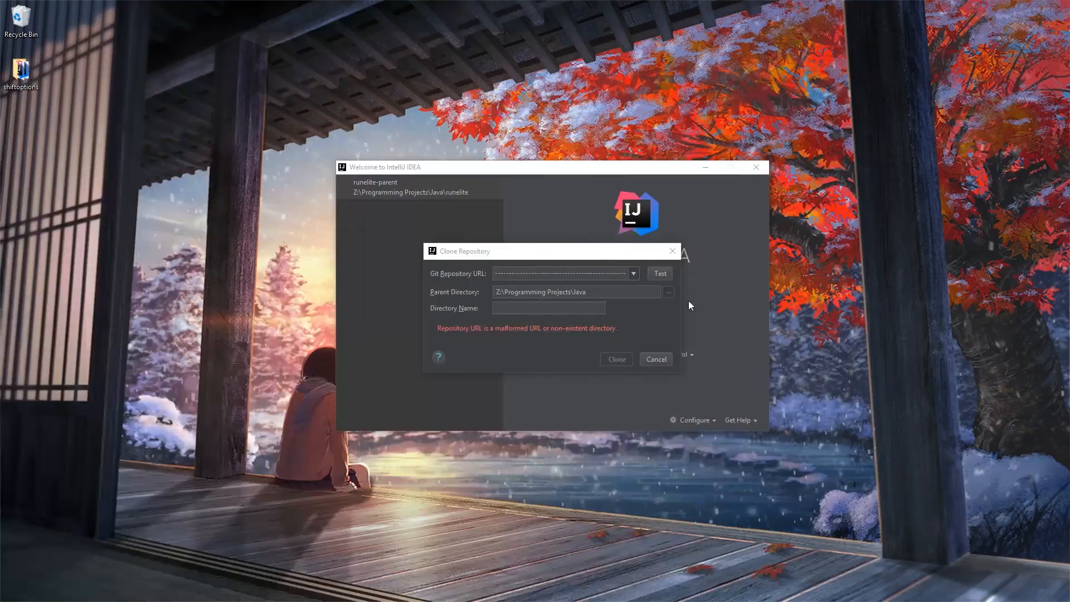
{"action": "left_click", "coordinate": [574, 271]}
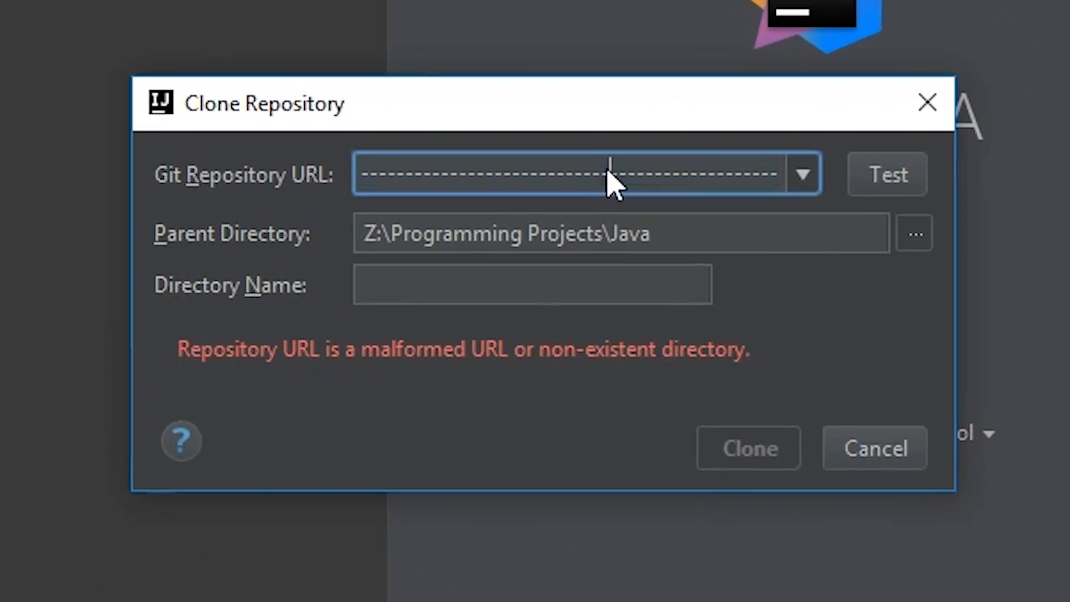
{"action": "key", "text": "ctrl+a"}
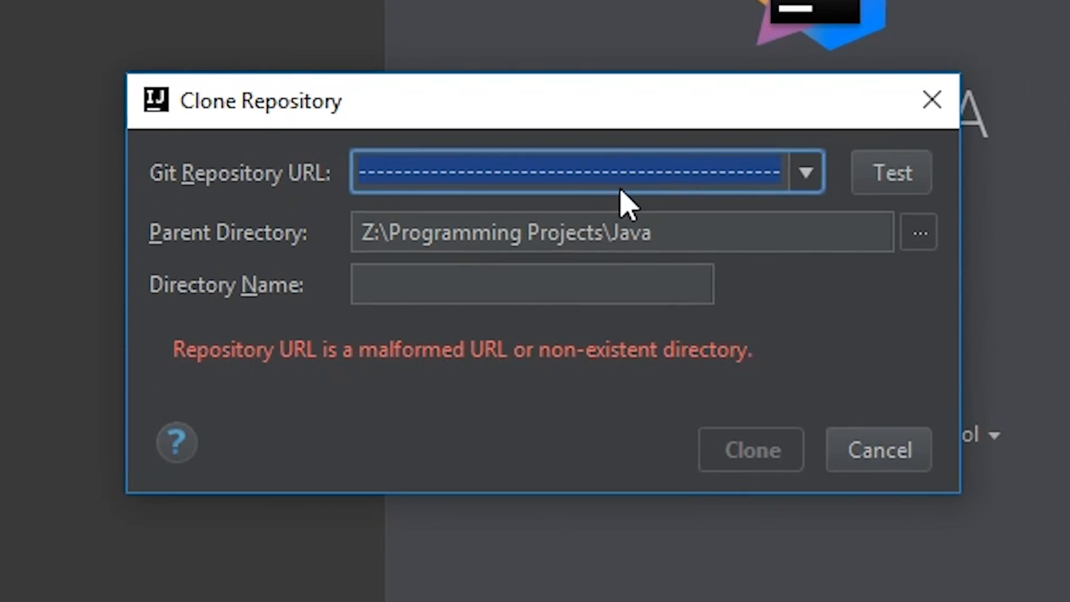
{"action": "key", "text": "ctrl+v"}
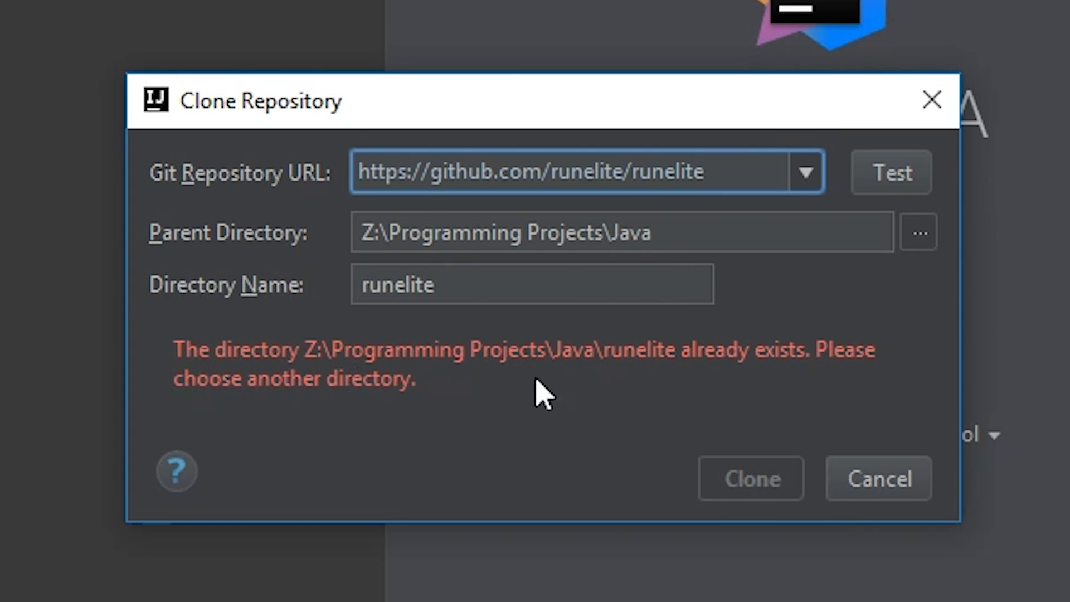
Set the clone's directory name to runelite-video and keep the Java folder under Programming Projects as its parent directory
{"action": "left_click", "coordinate": [563, 287]}
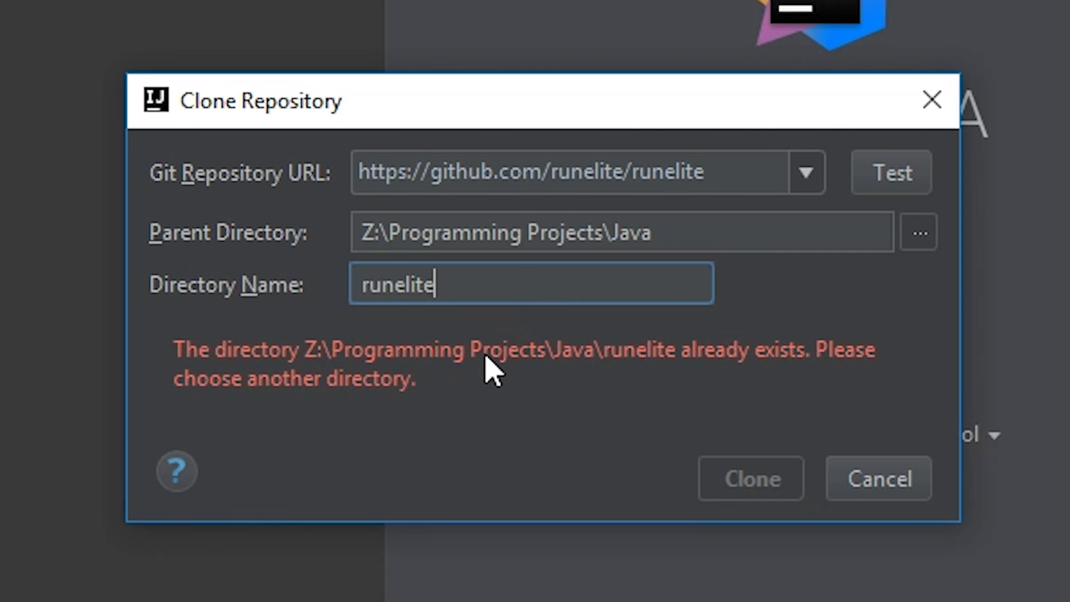
{"action": "type", "text": "-"}
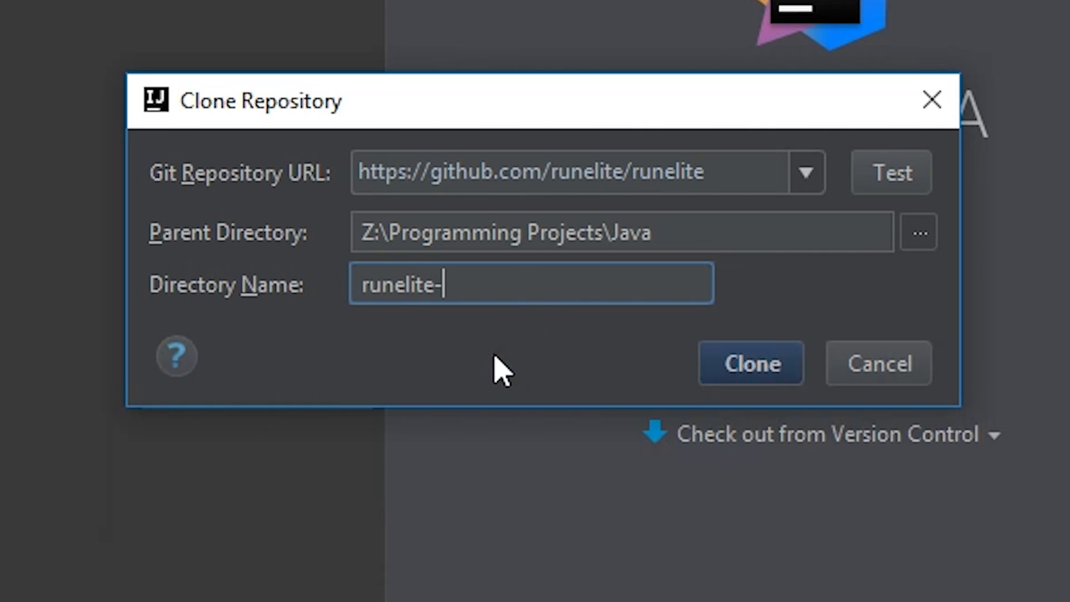
{"action": "type", "text": "video"}
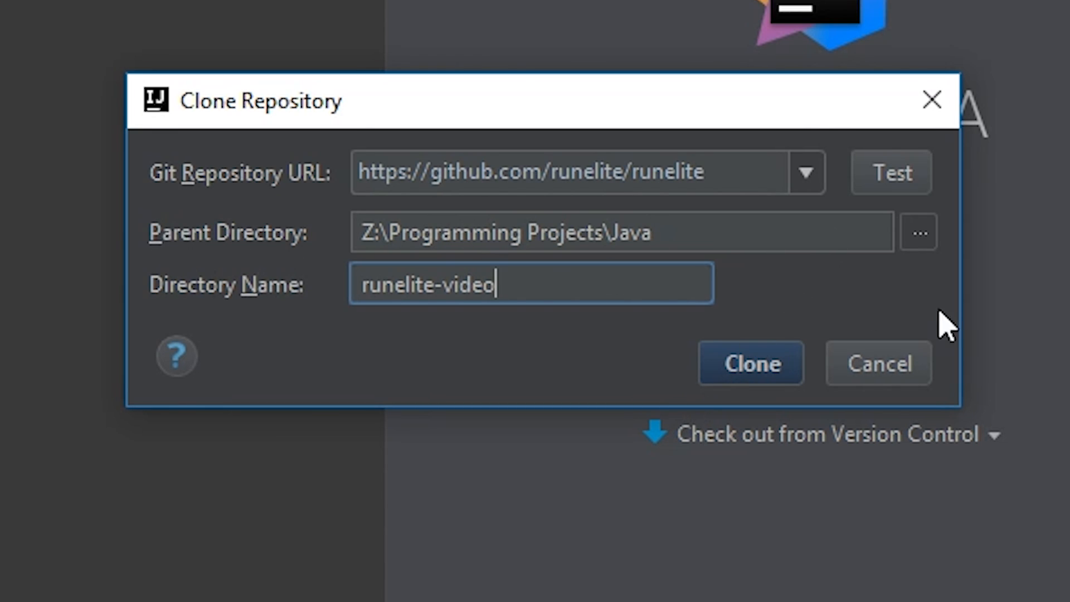
{"action": "left_click", "coordinate": [929, 239]}
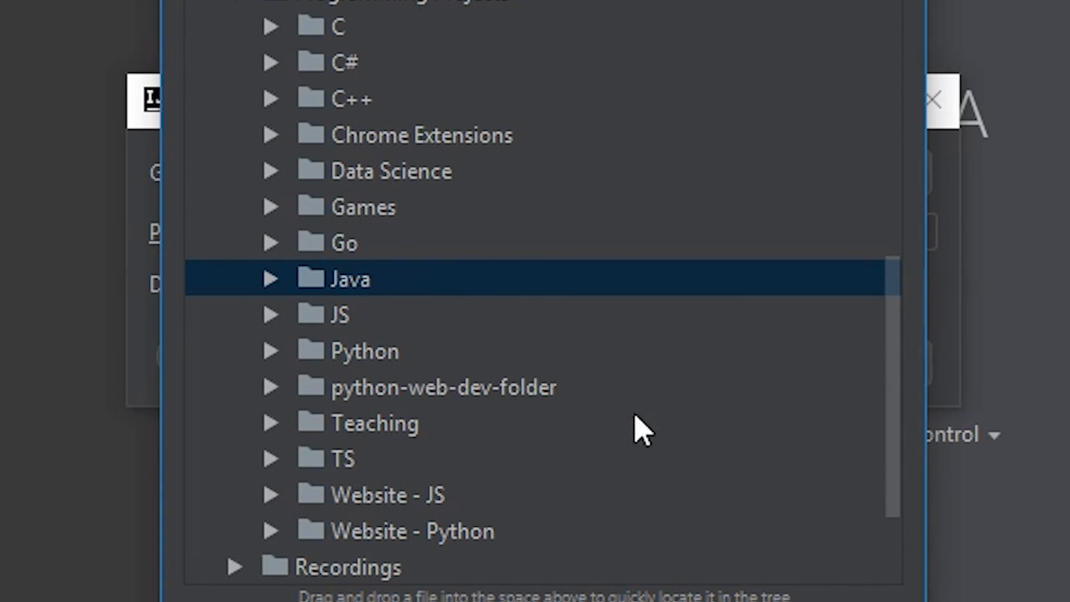
{"action": "key", "text": "Return"}
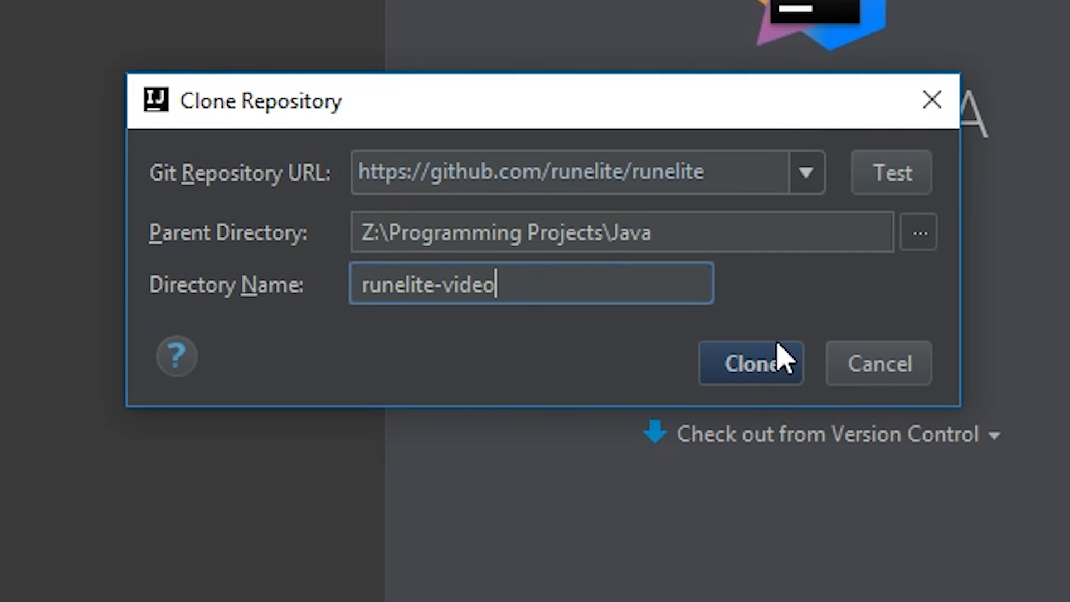
Test the connection to the repository URL and clone the repository
{"action": "left_click", "coordinate": [903, 179]}
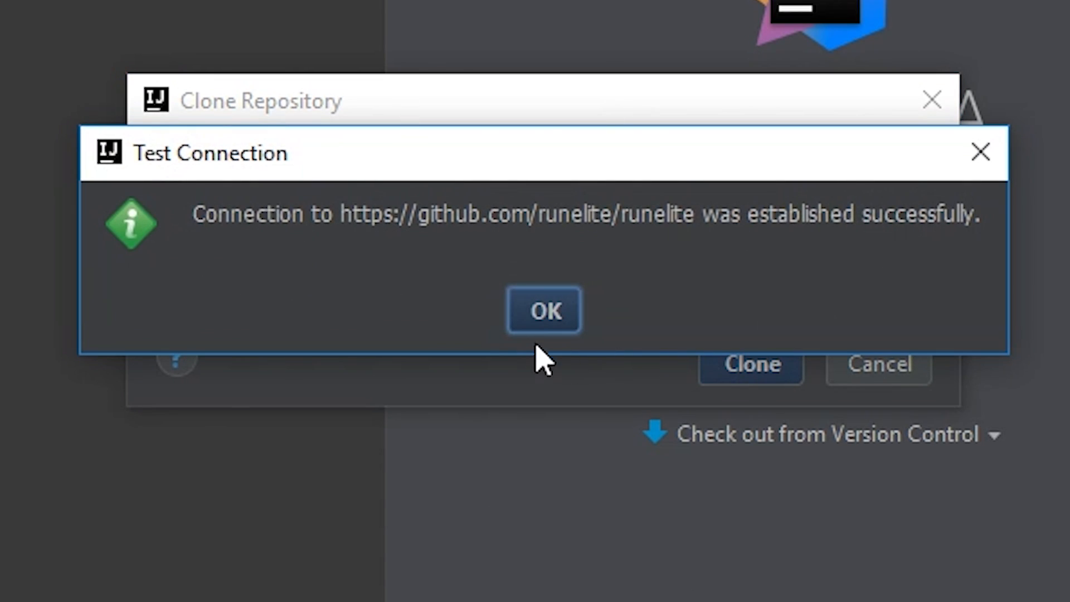
{"action": "left_click", "coordinate": [557, 310]}
{"action": "left_click", "coordinate": [740, 376]}
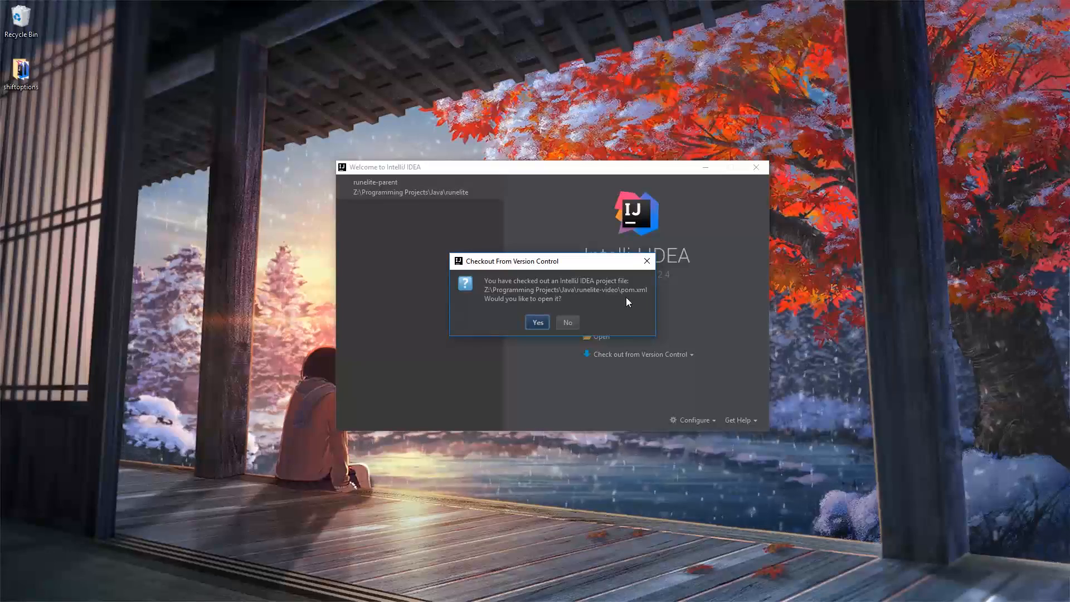
Open the checked-out runelite-video project and show its project tree
{"action": "left_click", "coordinate": [543, 326]}
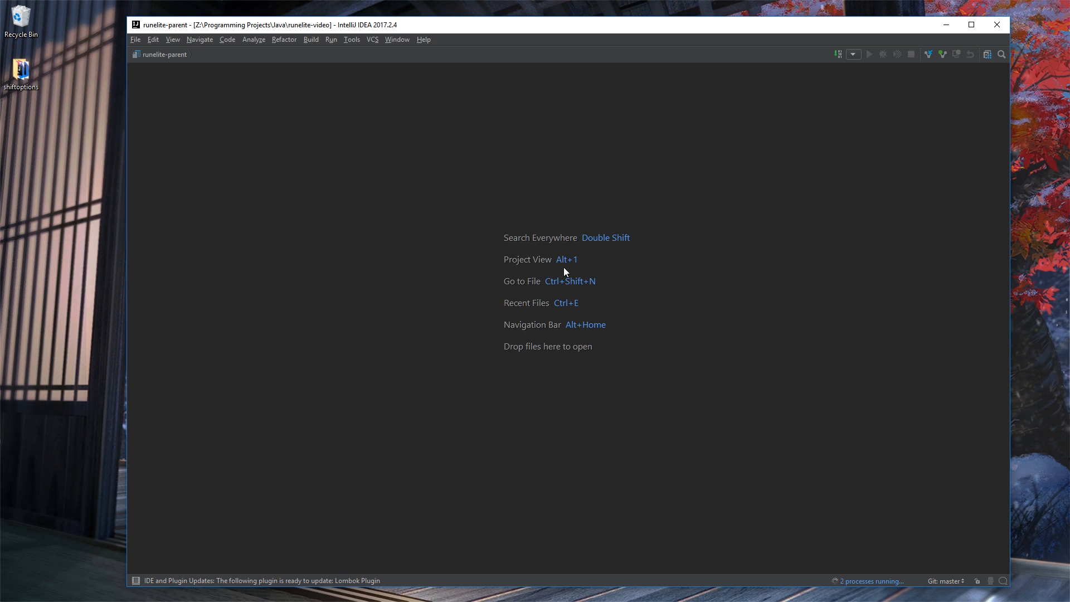
{"action": "key", "text": "alt+1"}
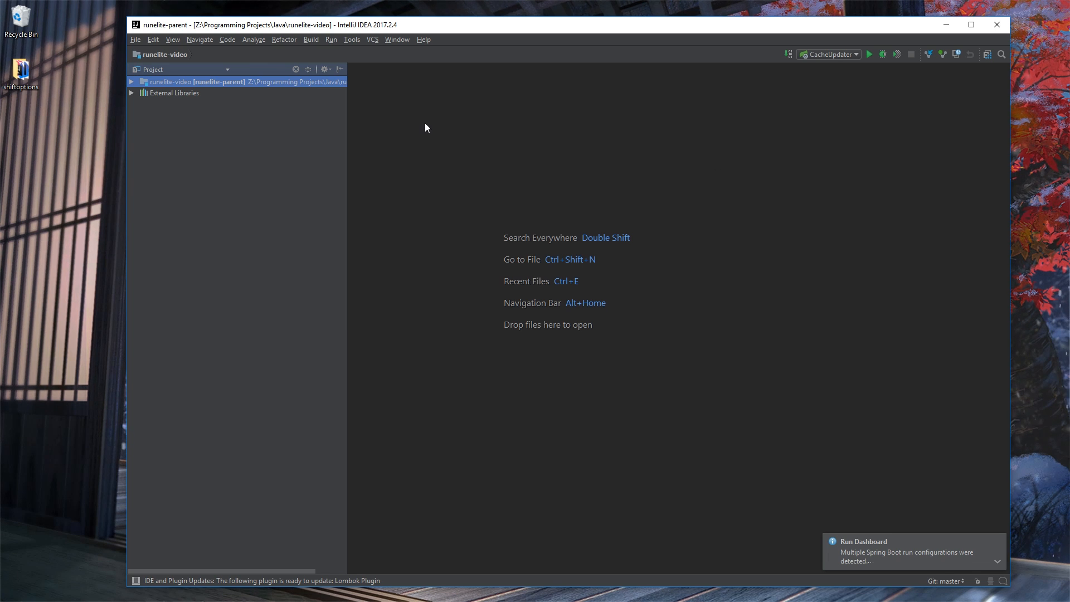
Browse the plugin repositories from the IDE's plugin settings and search for "Lombok"
{"action": "left_click", "coordinate": [348, 40]}
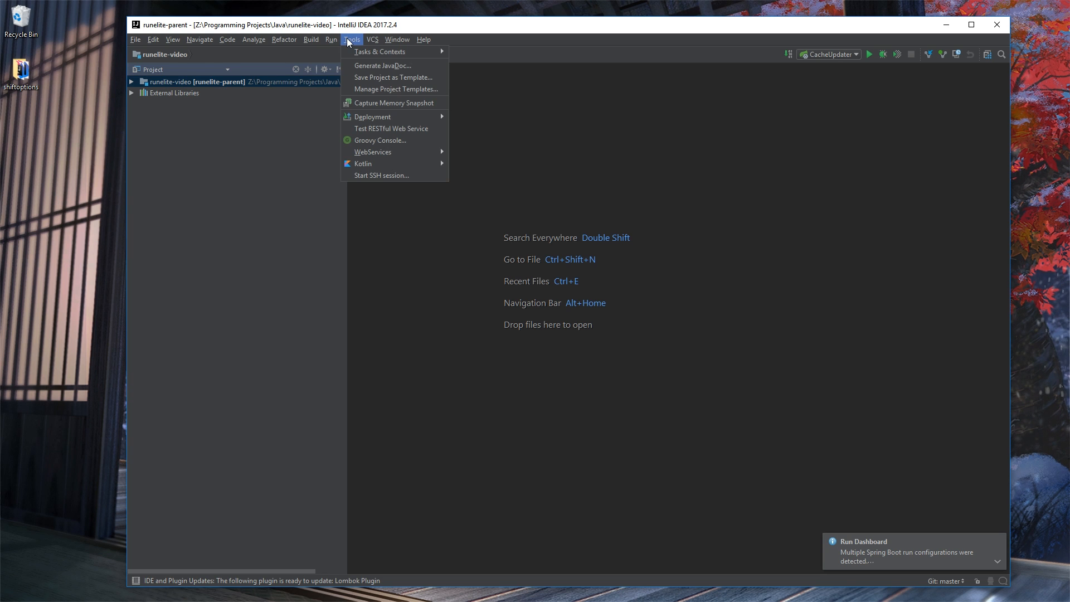
{"action": "left_click", "coordinate": [162, 38]}
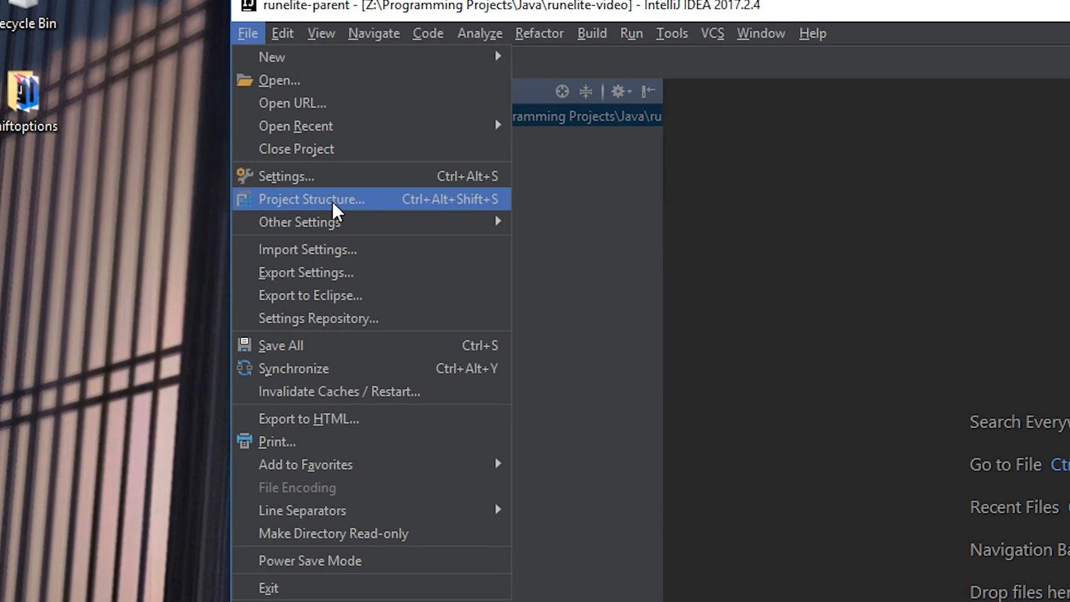
{"action": "left_click", "coordinate": [286, 176]}
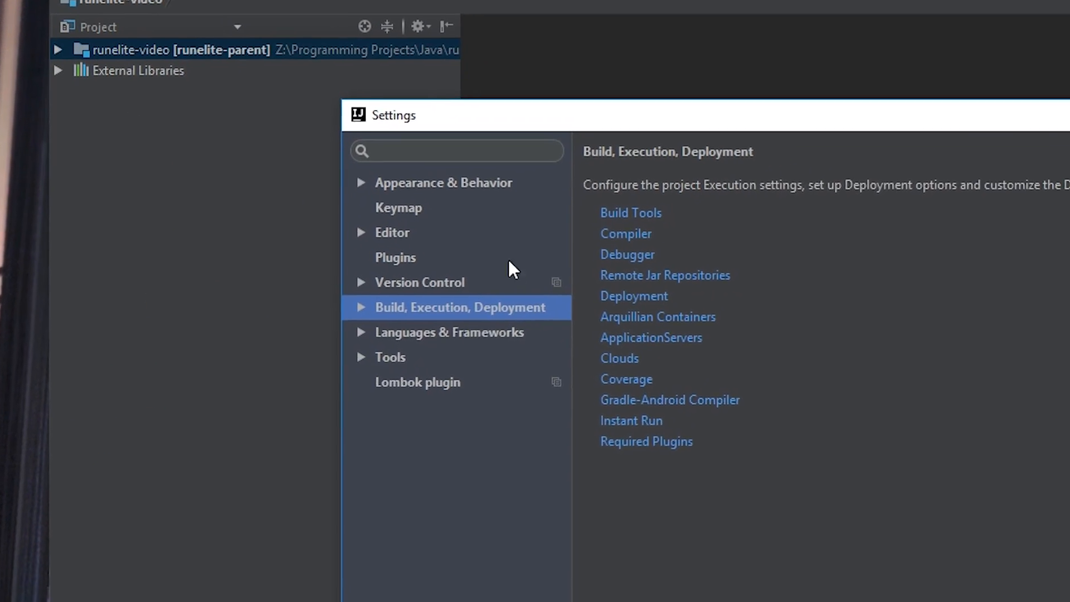
{"action": "left_click", "coordinate": [503, 300]}
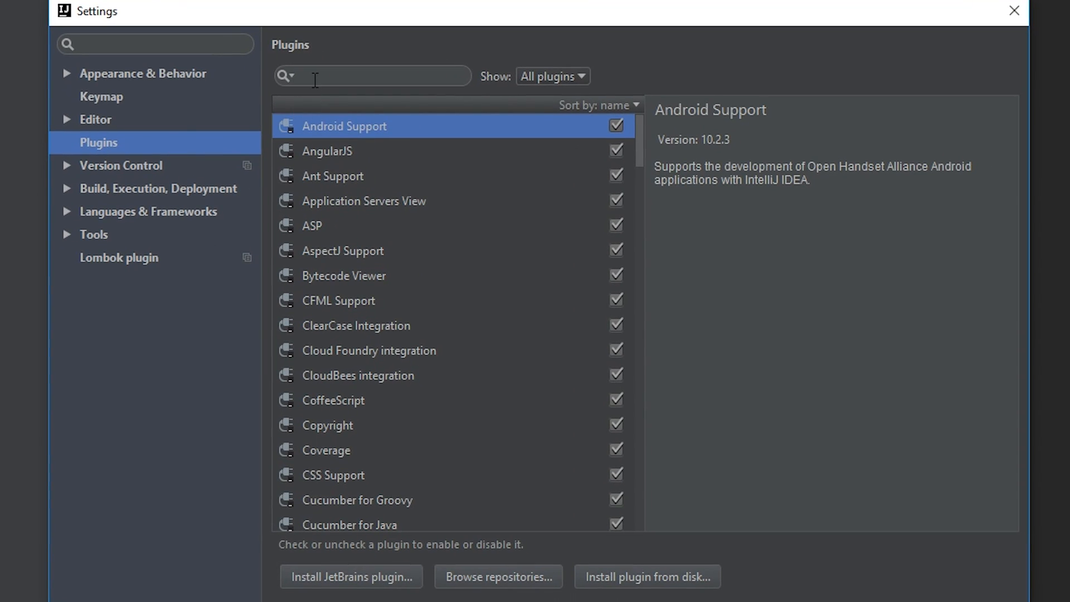
{"action": "left_click", "coordinate": [483, 577]}
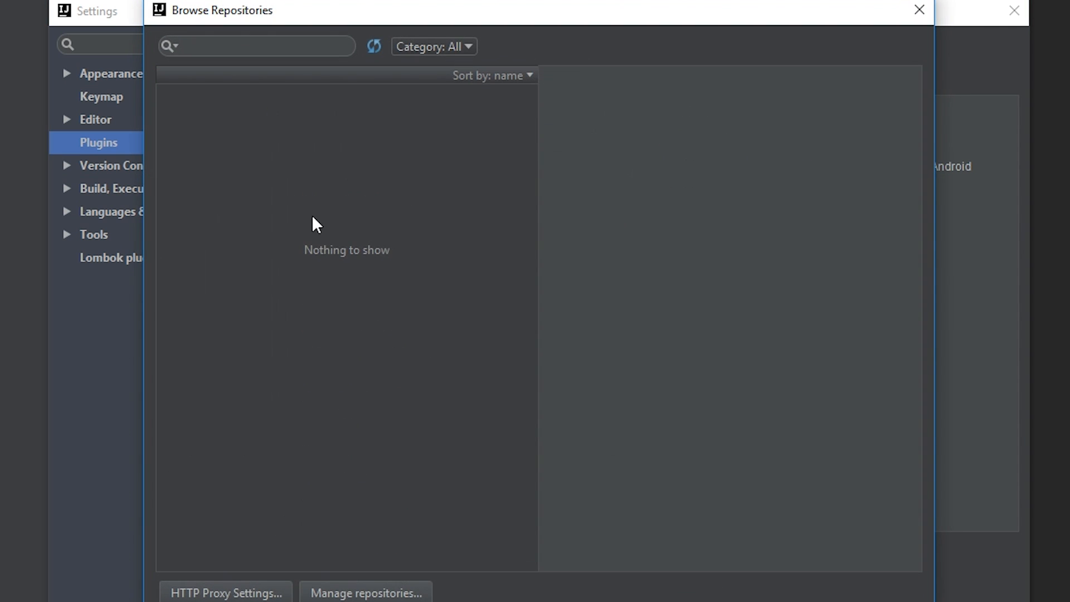
{"action": "type", "text": "Lombok"}
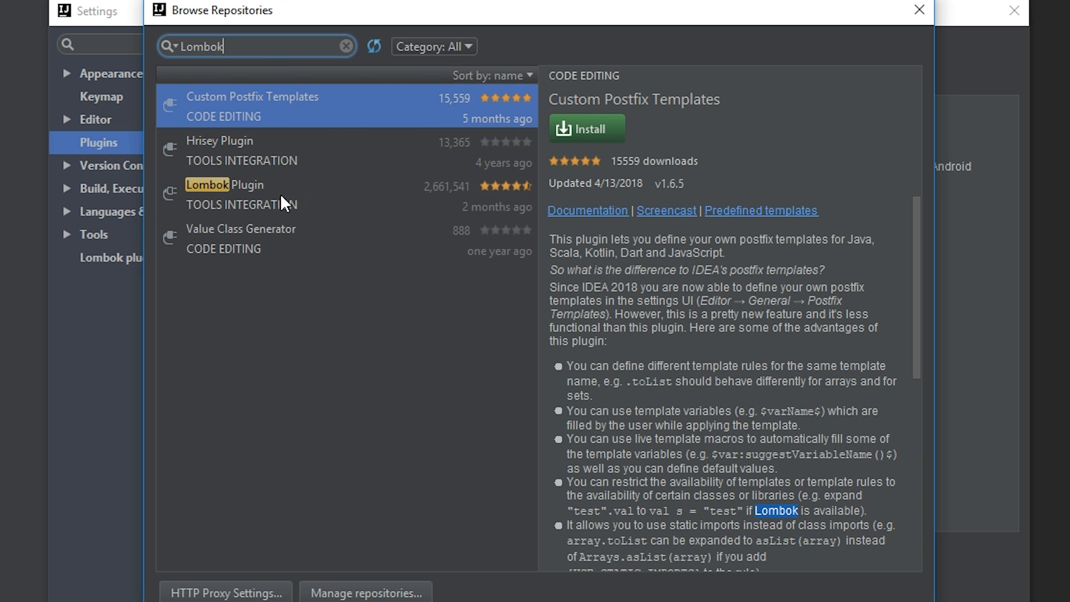
View the Lombok Plugin's details in the repository results, and close the plugin browser and the settings
{"action": "left_click", "coordinate": [522, 204]}
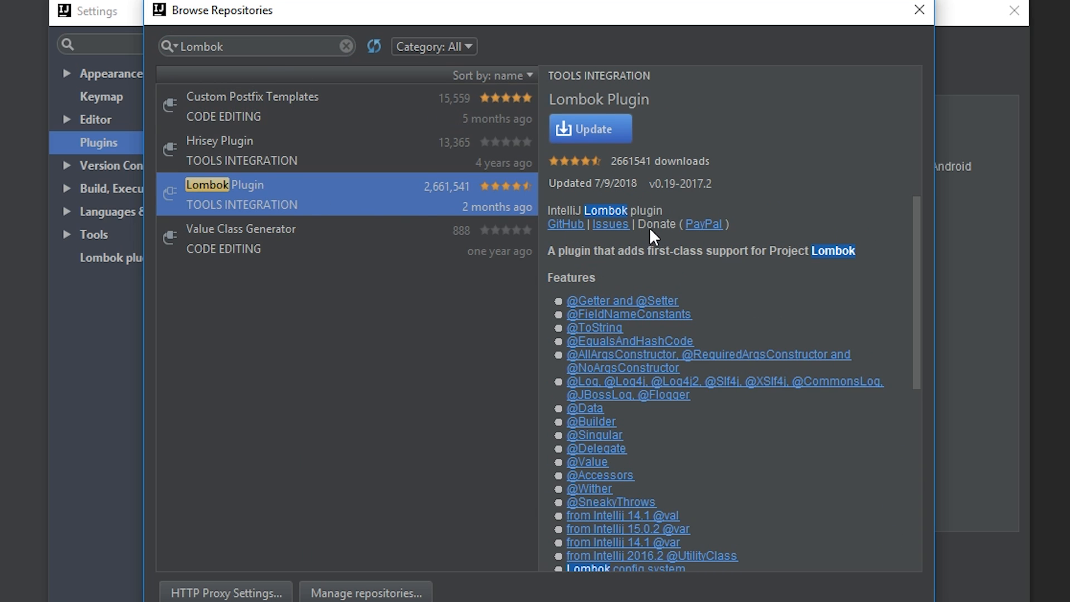
{"action": "left_click", "coordinate": [854, 589]}
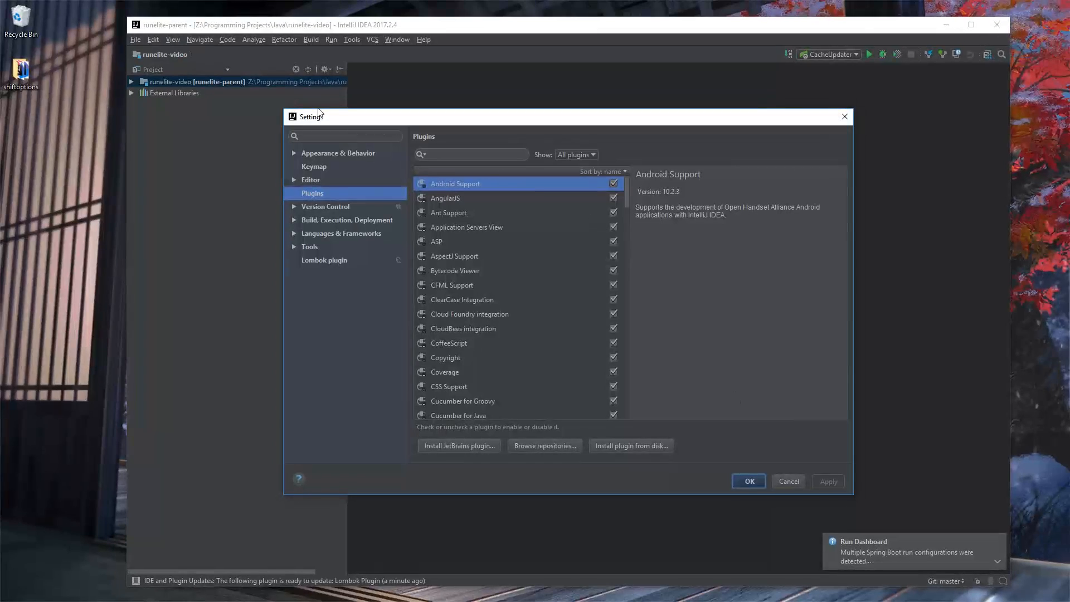
{"action": "left_click", "coordinate": [798, 554]}
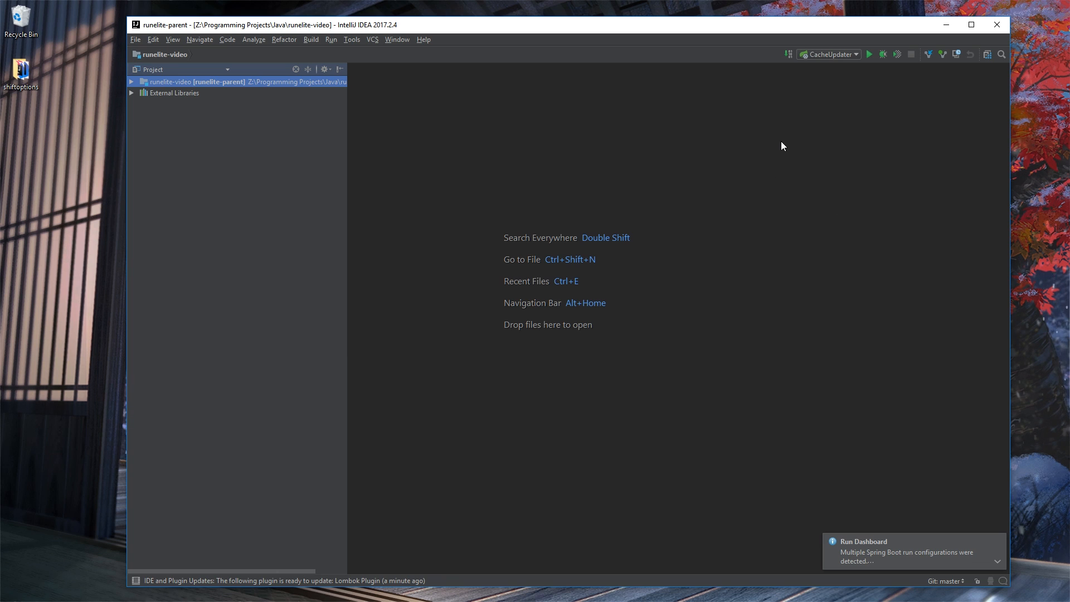
Expand the runelite-video project in the project tree to list its modules and files
{"action": "left_click", "coordinate": [835, 53]}
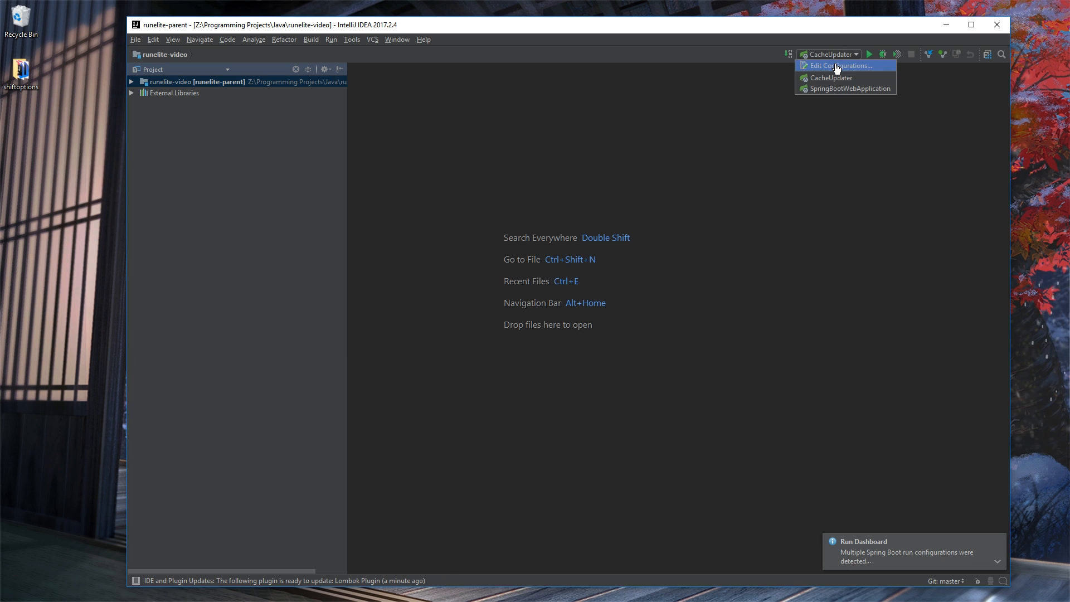
{"action": "left_click", "coordinate": [166, 91]}
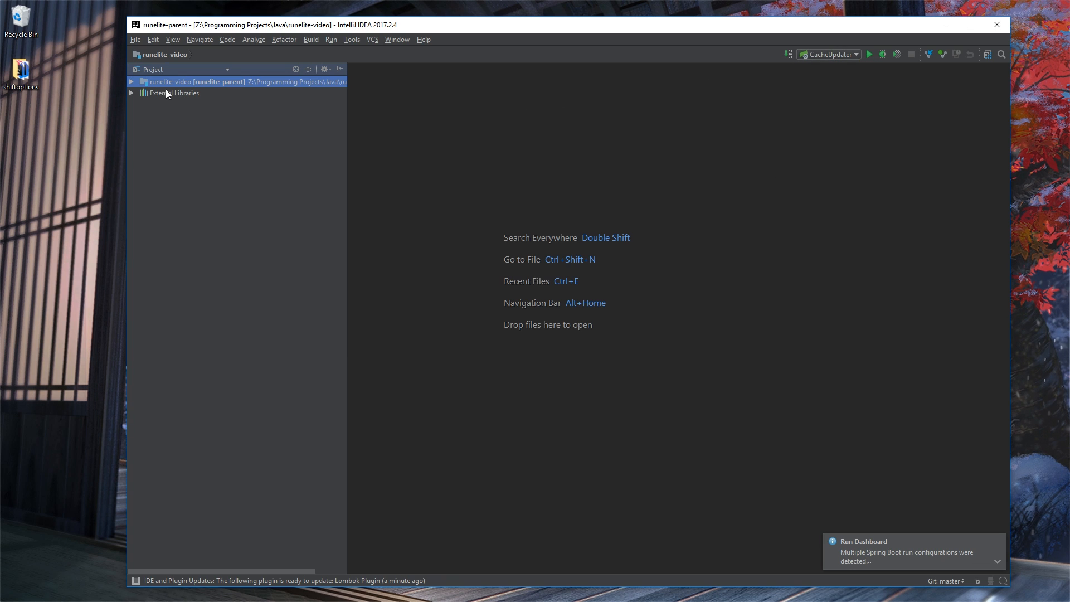
{"action": "left_click", "coordinate": [133, 82]}
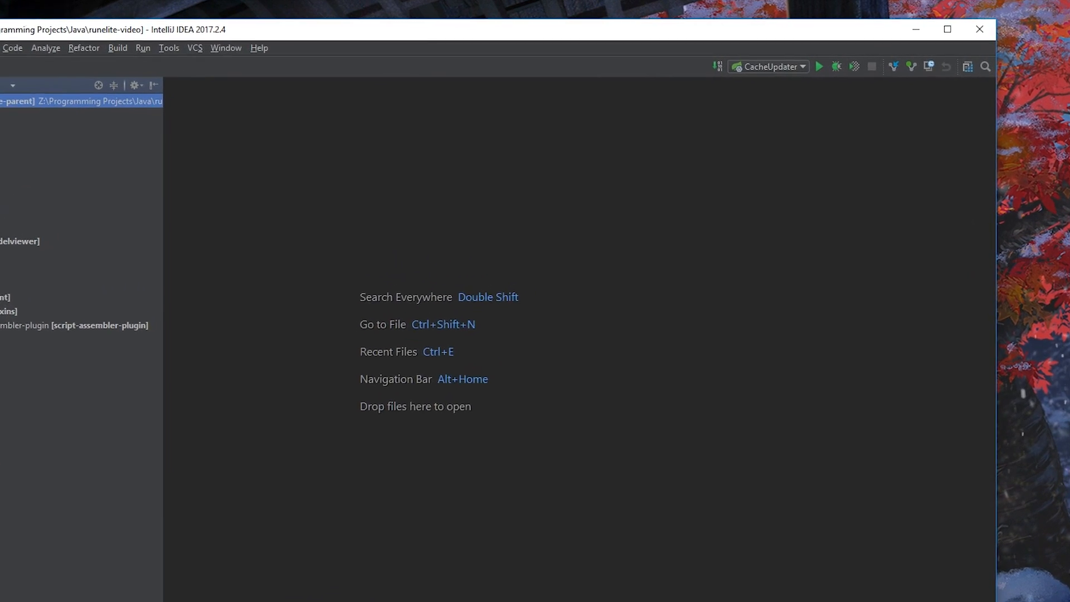
Add a new Maven configuration to the project's run/debug configurations
{"action": "left_click", "coordinate": [798, 58]}
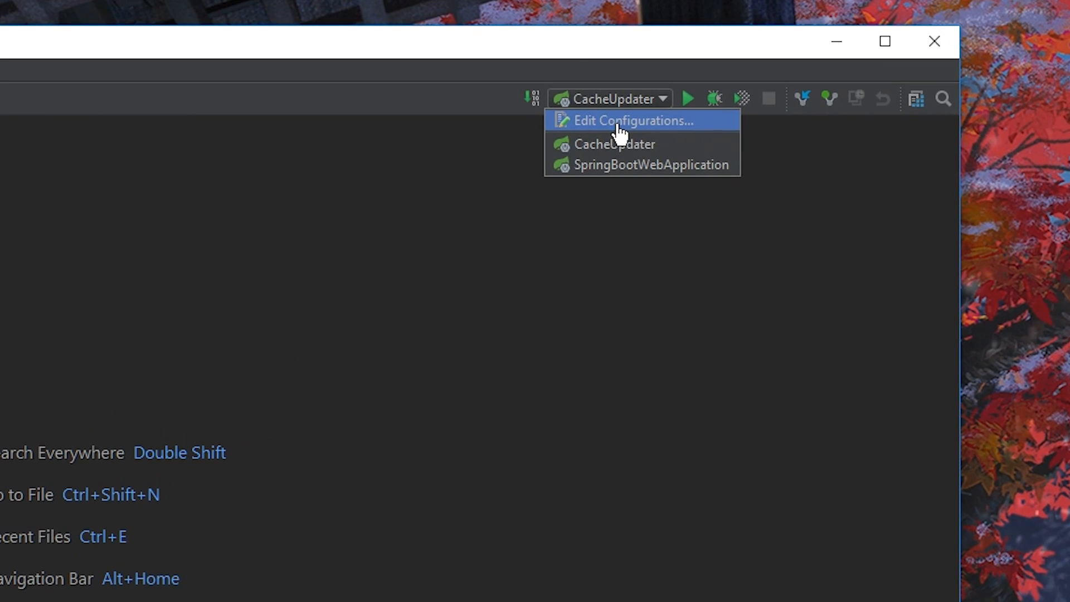
{"action": "left_click", "coordinate": [646, 115]}
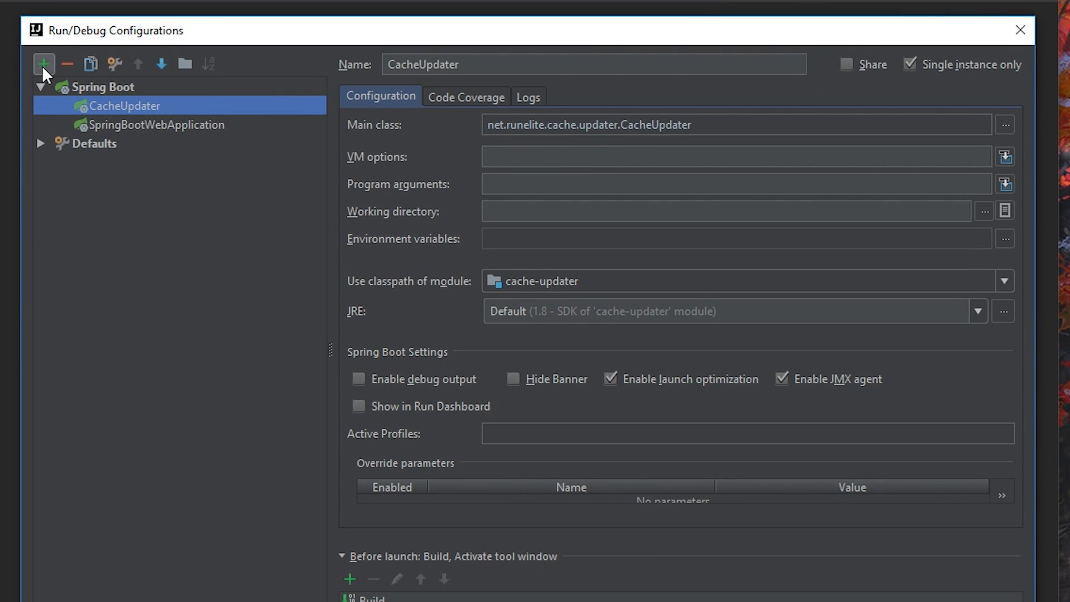
{"action": "left_click", "coordinate": [43, 64]}
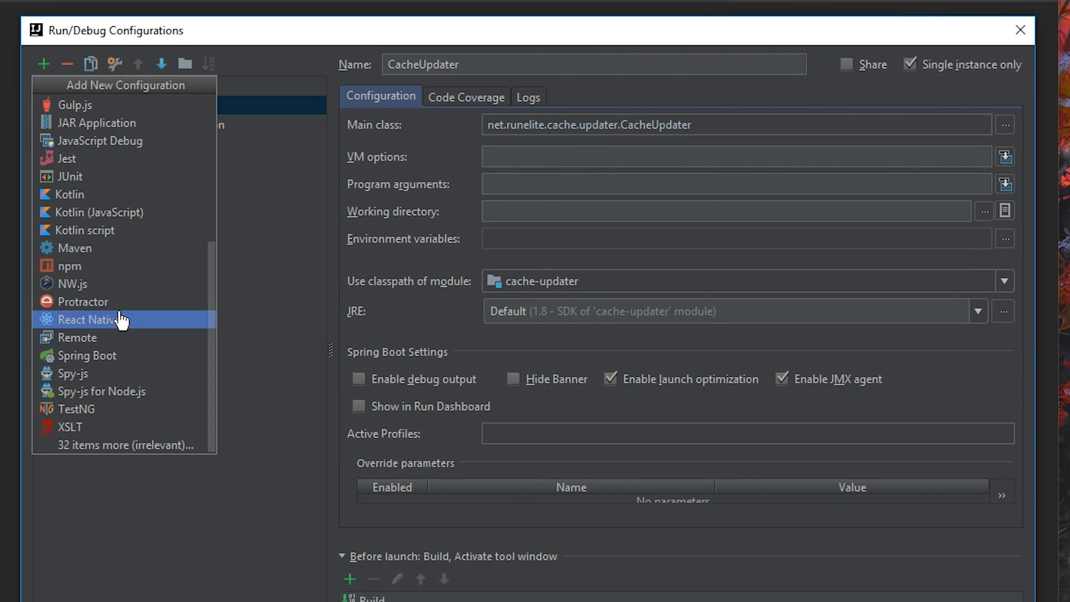
{"action": "left_click", "coordinate": [117, 252]}
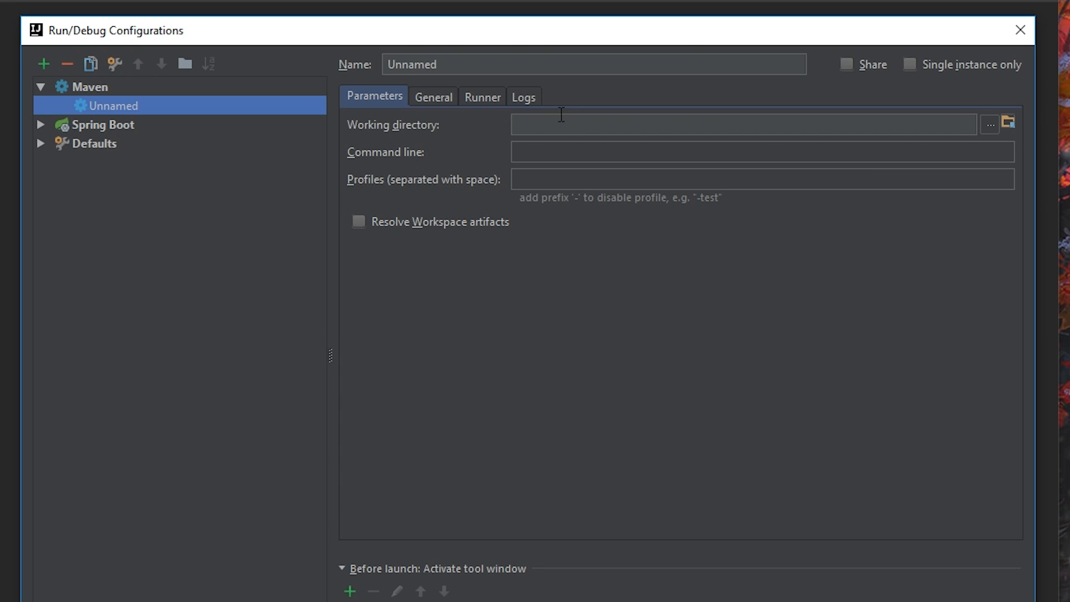
Set the Maven configuration's working directory to Z:\Programming Projects\Java\runelite-video and its command line to "install -DskipTests"
{"action": "left_click", "coordinate": [1006, 123]}
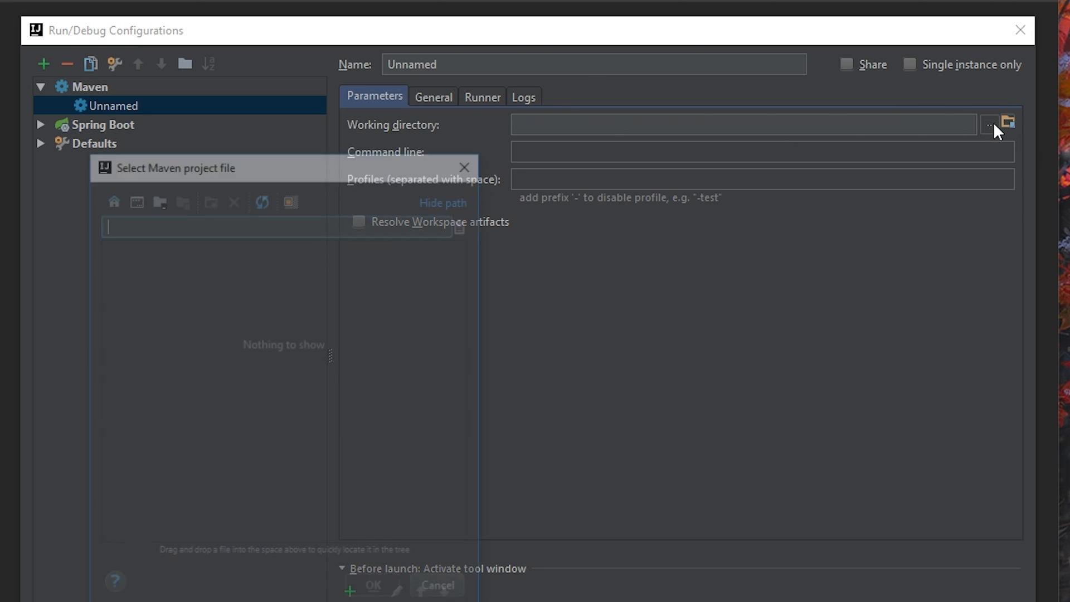
{"action": "left_click", "coordinate": [162, 391]}
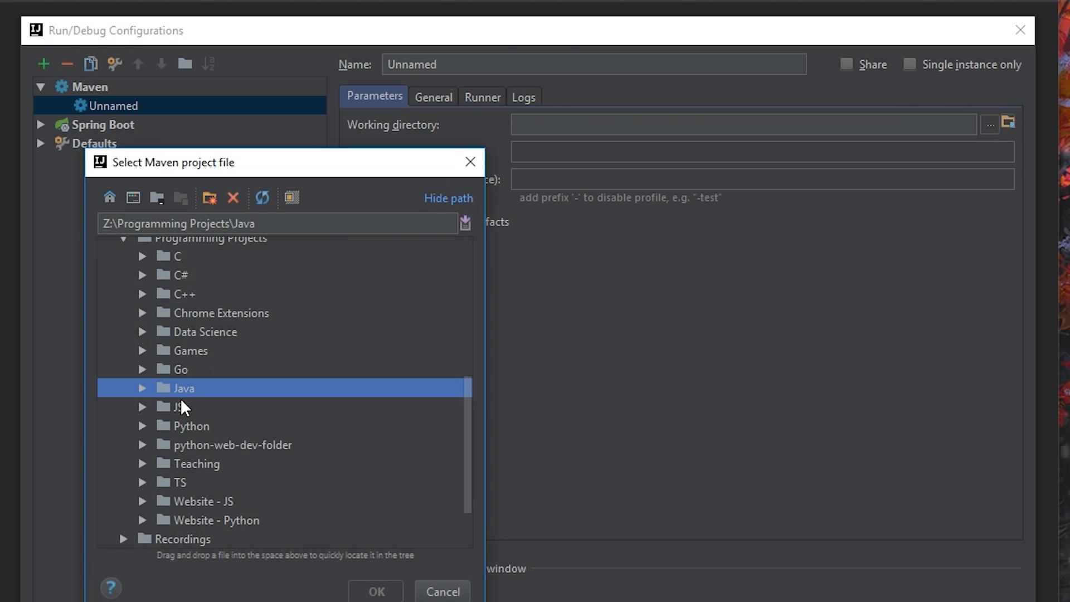
{"action": "left_click", "coordinate": [143, 388]}
{"action": "left_click", "coordinate": [219, 427]}
{"action": "left_click", "coordinate": [262, 446]}
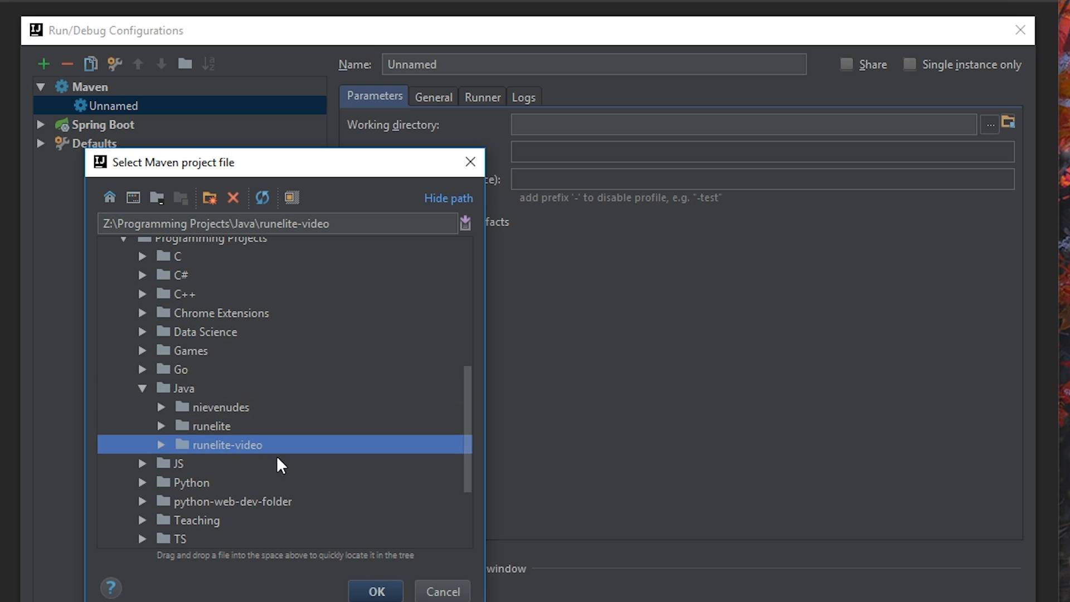
{"action": "left_click", "coordinate": [397, 590]}
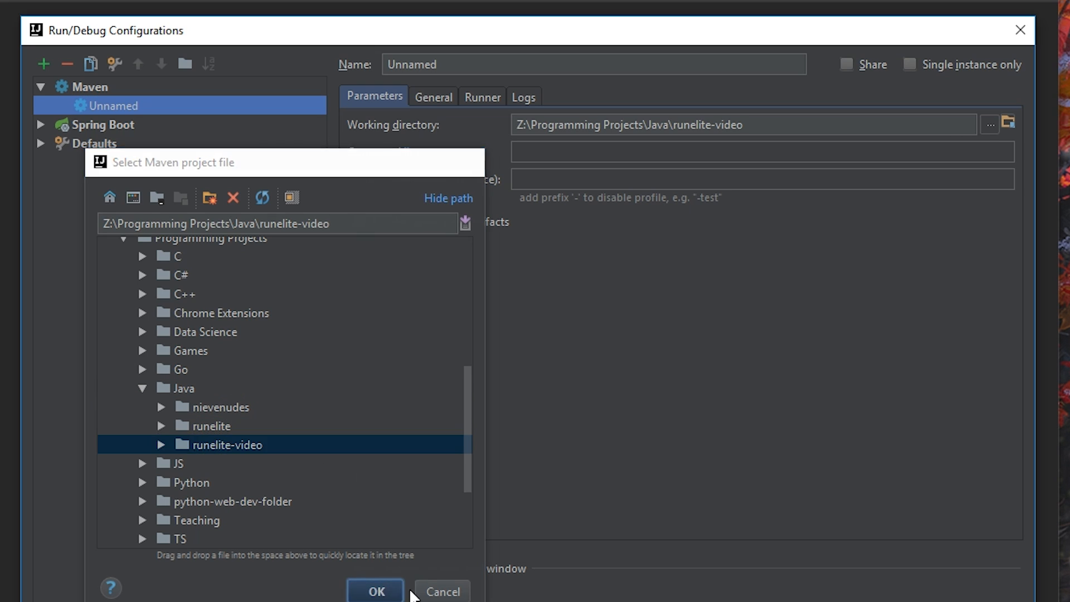
{"action": "left_click", "coordinate": [538, 151]}
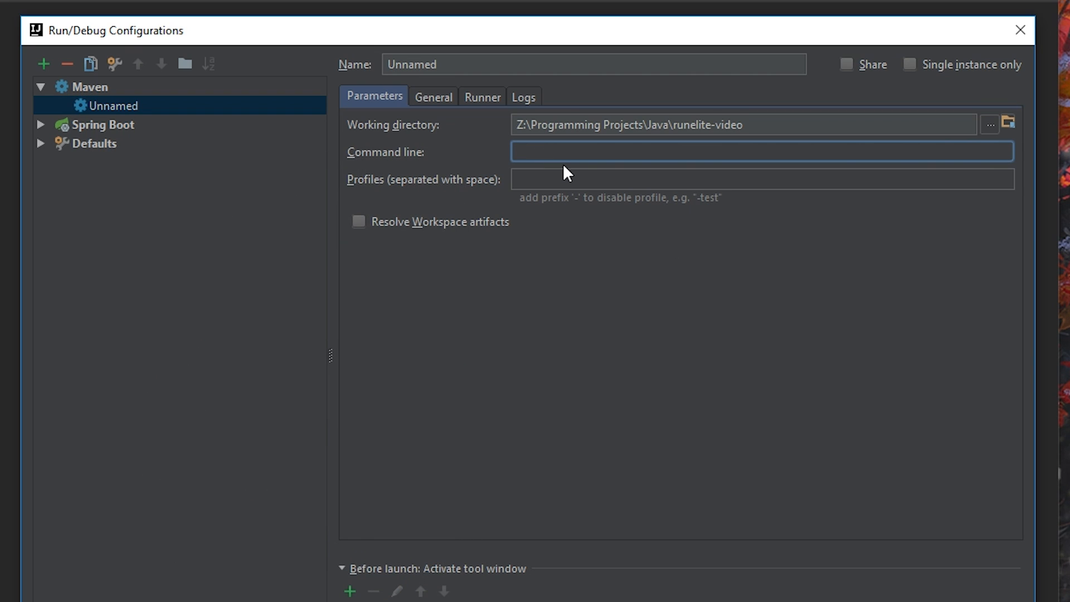
{"action": "type", "text": "install -DskipTests"}
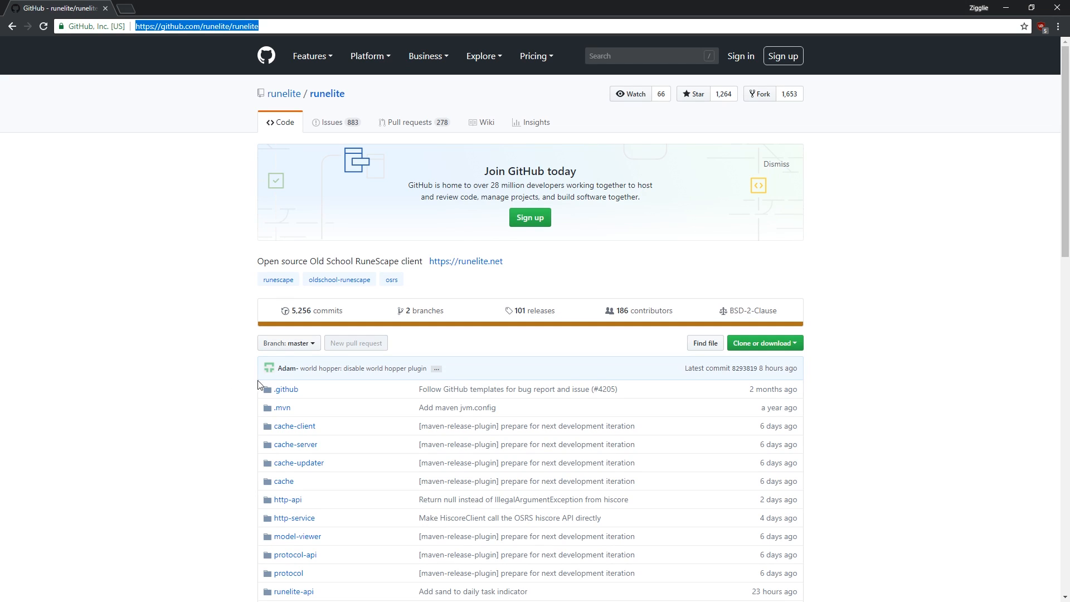
Switch to the browser, open the RuneLite wiki's Building with IntelliJ IDEA page and check its Maven command-line and building instructions
{"action": "scroll", "coordinate": [260, 384], "scroll_direction": "down", "scroll_amount": 15}
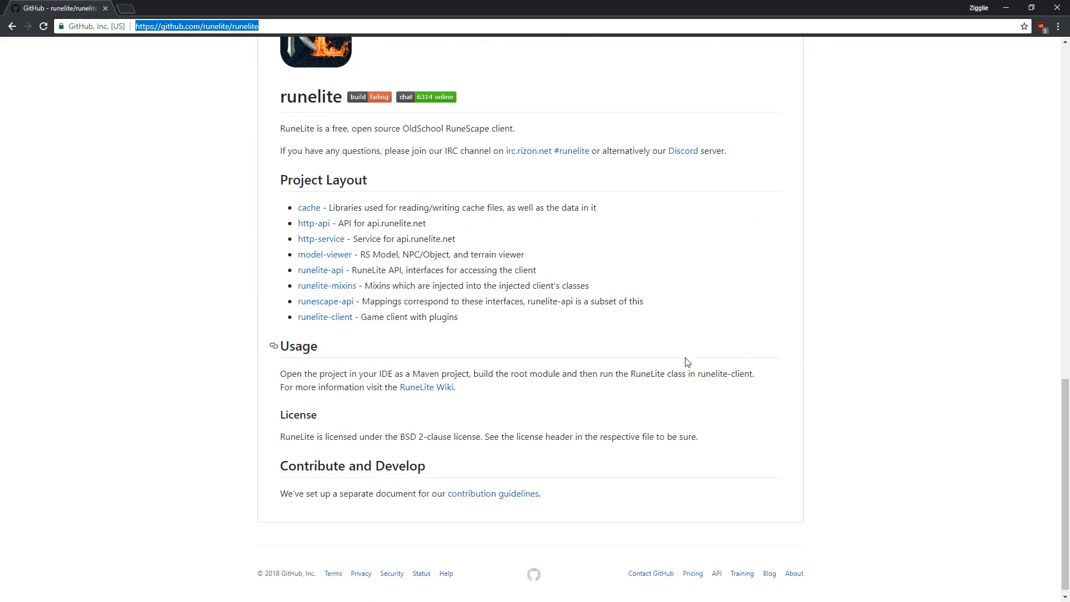
{"action": "left_click", "coordinate": [434, 388]}
{"action": "scroll", "coordinate": [540, 362], "scroll_direction": "down", "scroll_amount": 20}
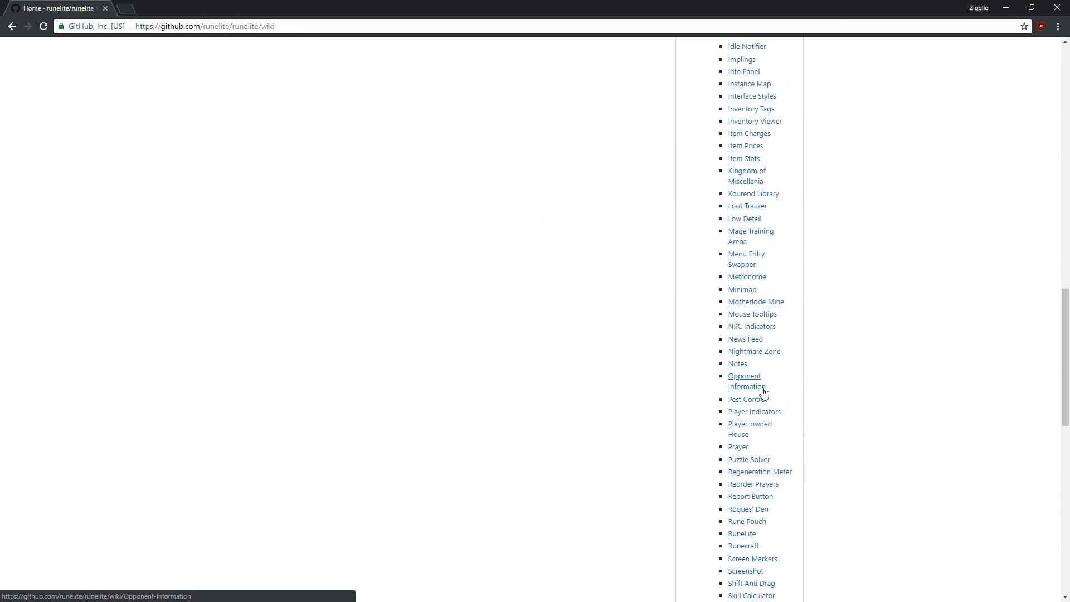
{"action": "left_click", "coordinate": [756, 209]}
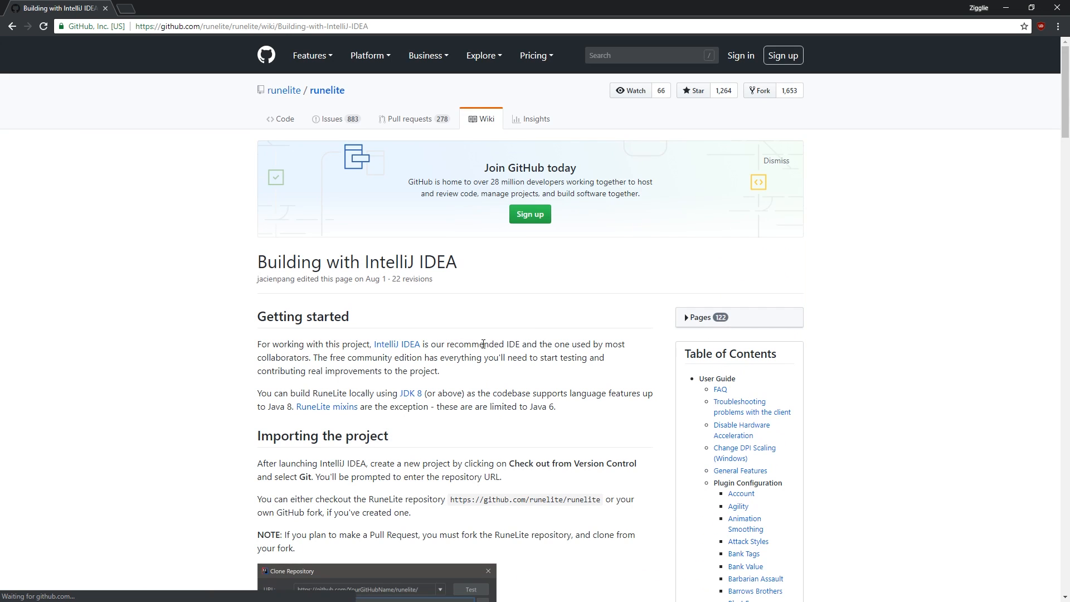
{"action": "scroll", "coordinate": [430, 336], "scroll_direction": "down", "scroll_amount": 15}
{"action": "scroll", "coordinate": [432, 324], "scroll_direction": "up", "scroll_amount": 6}
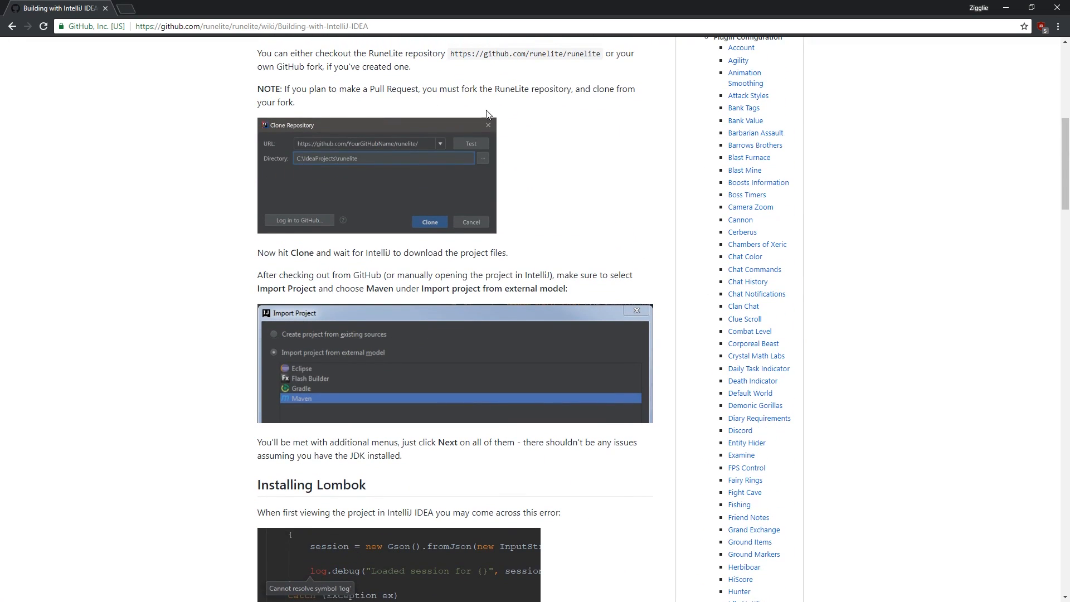
{"action": "scroll", "coordinate": [585, 156], "scroll_direction": "down", "scroll_amount": 18}
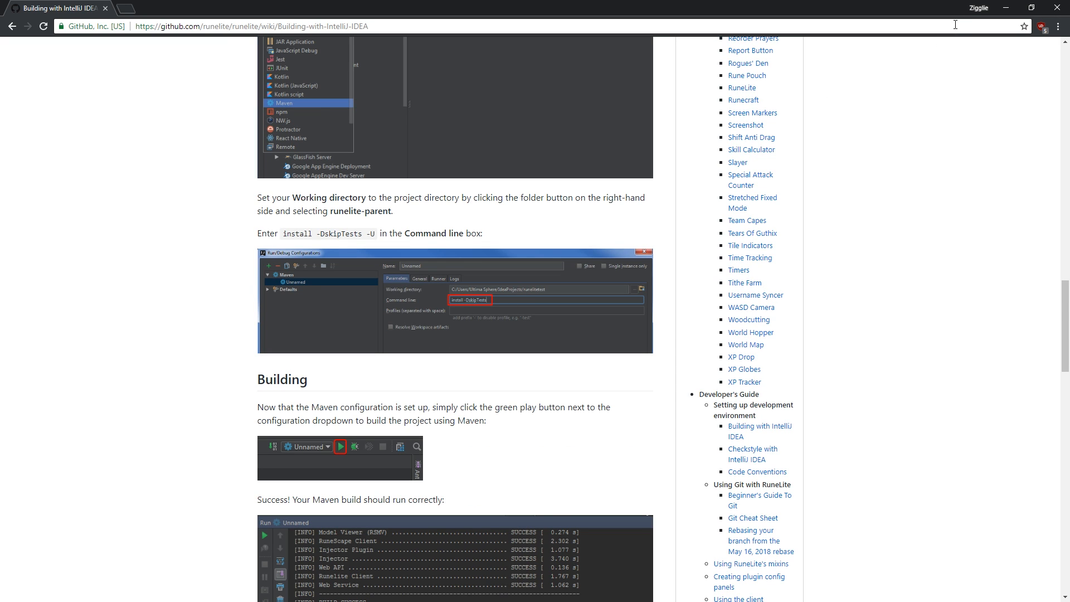
{"action": "left_click", "coordinate": [1006, 7]}
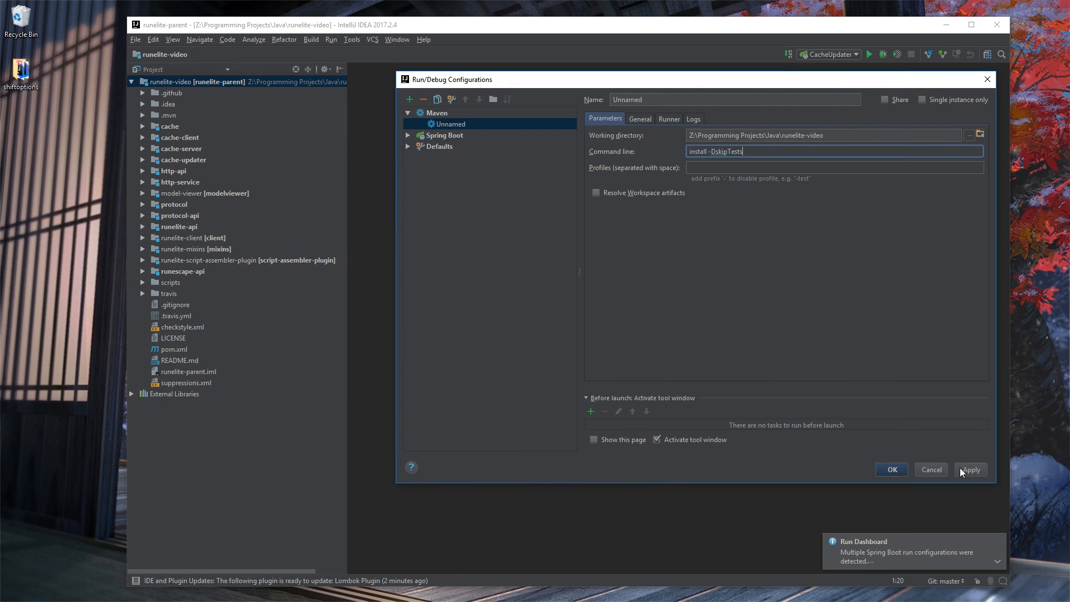
Save the unnamed Maven configuration and run it to build the project
{"action": "left_click", "coordinate": [886, 468]}
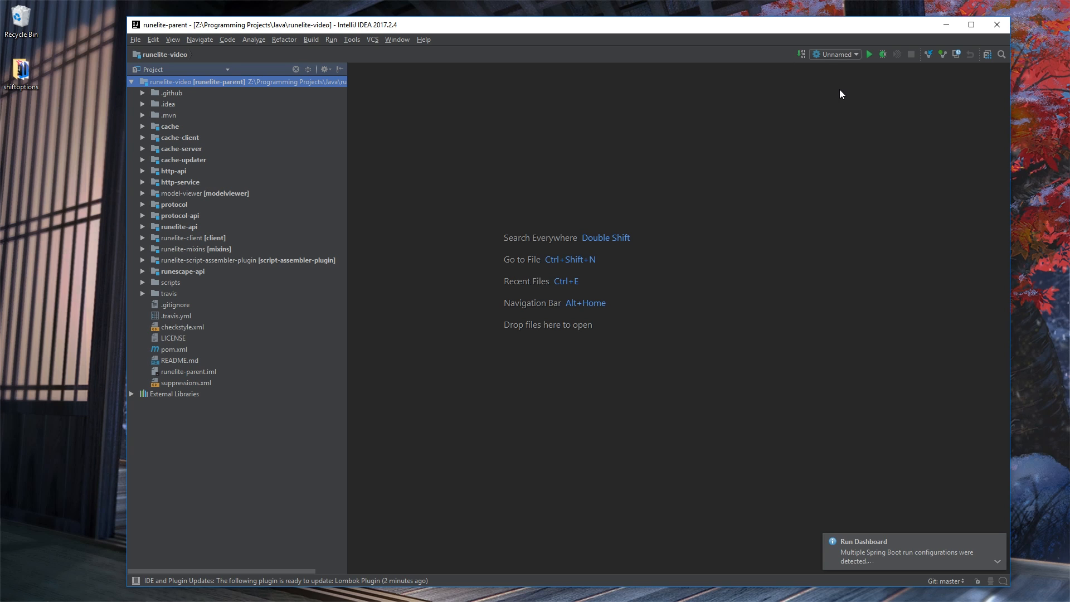
{"action": "left_click", "coordinate": [836, 54]}
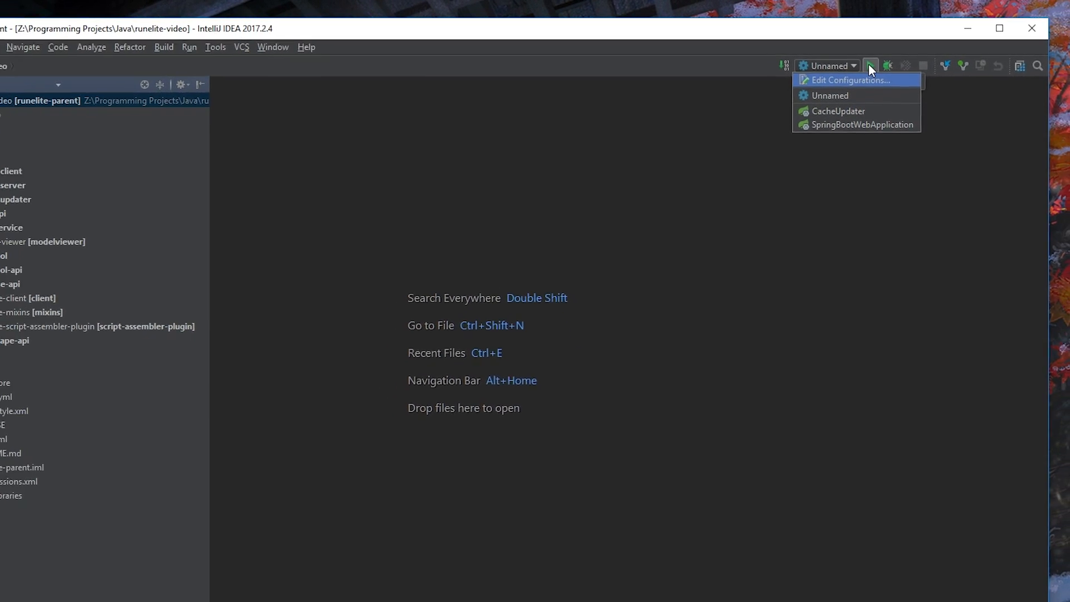
{"action": "left_click", "coordinate": [868, 63]}
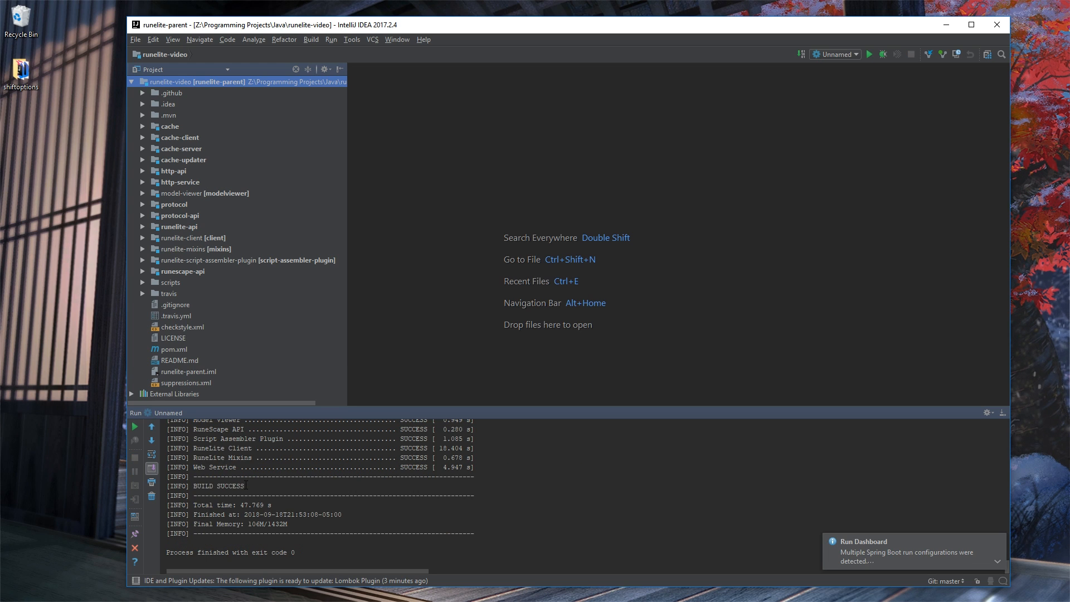
Examine the end of the Maven run output for the build result and the process exit code
{"action": "left_click_drag", "start_coordinate": [246, 485], "coordinate": [170, 485]}
{"action": "left_click", "coordinate": [205, 485]}
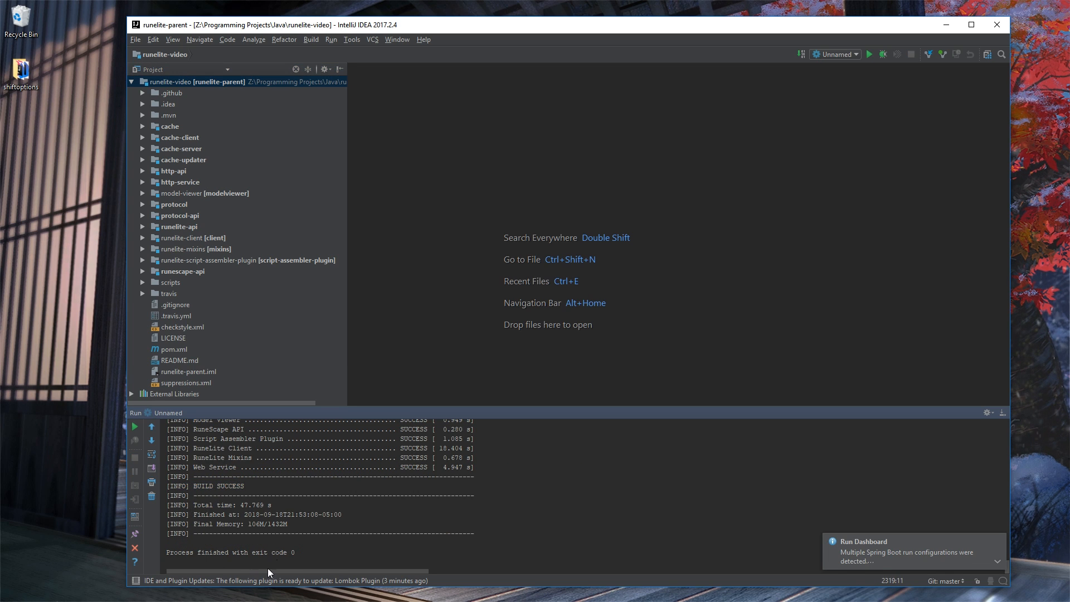
{"action": "left_click_drag", "start_coordinate": [290, 544], "coordinate": [226, 552]}
{"action": "left_click", "coordinate": [279, 552]}
{"action": "left_click_drag", "start_coordinate": [296, 553], "coordinate": [253, 553]}
{"action": "left_click", "coordinate": [301, 486]}
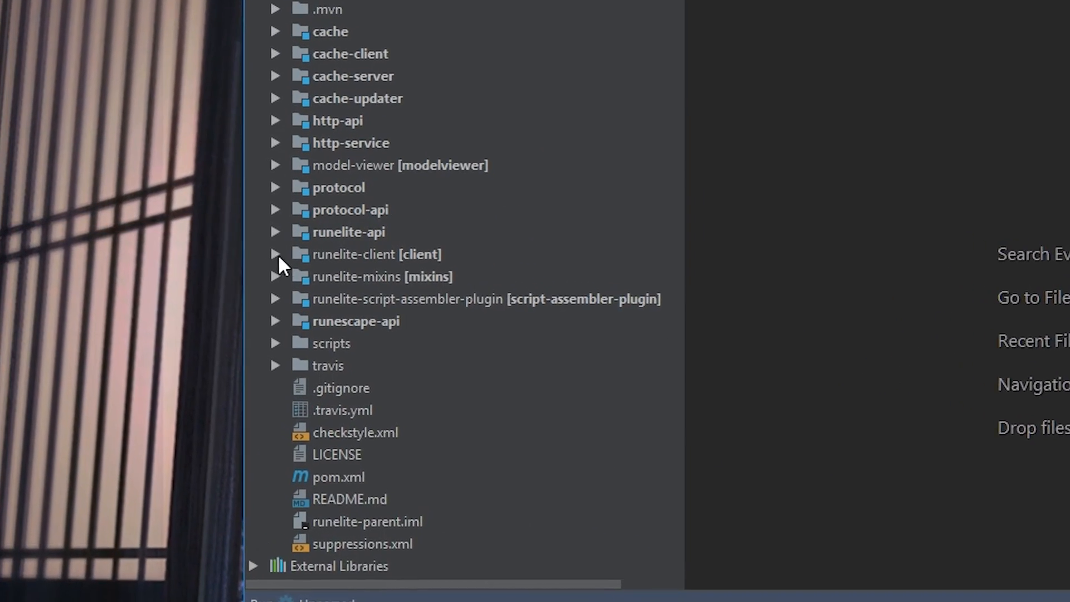
Expand runelite-client in the project tree down to target/classes/net/runelite/client to reach its class files
{"action": "left_click", "coordinate": [283, 255]}
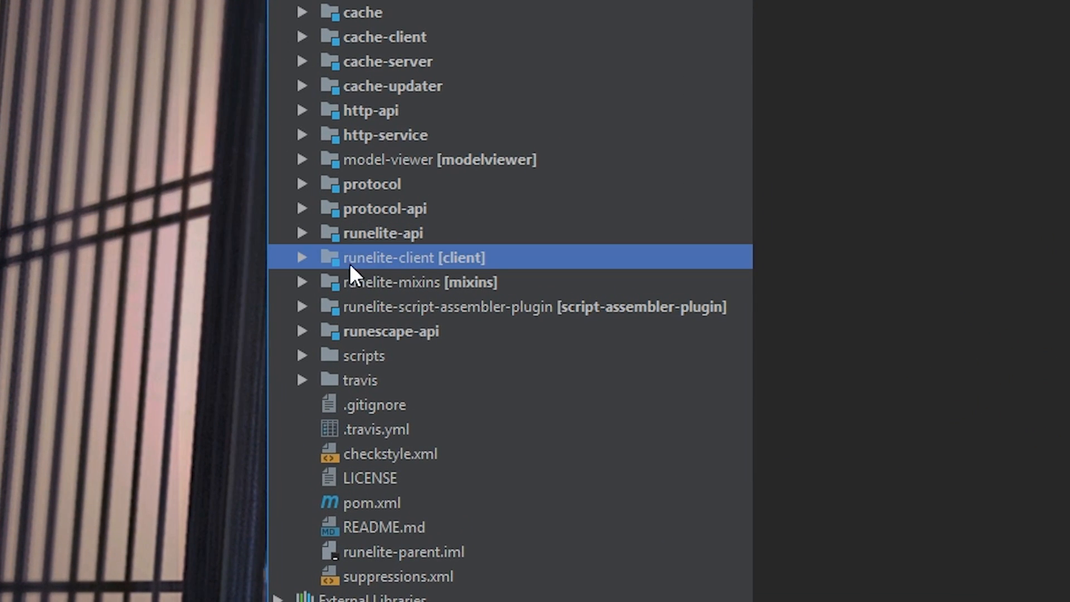
{"action": "left_click", "coordinate": [300, 262]}
{"action": "left_click", "coordinate": [368, 308]}
{"action": "left_click", "coordinate": [325, 308]}
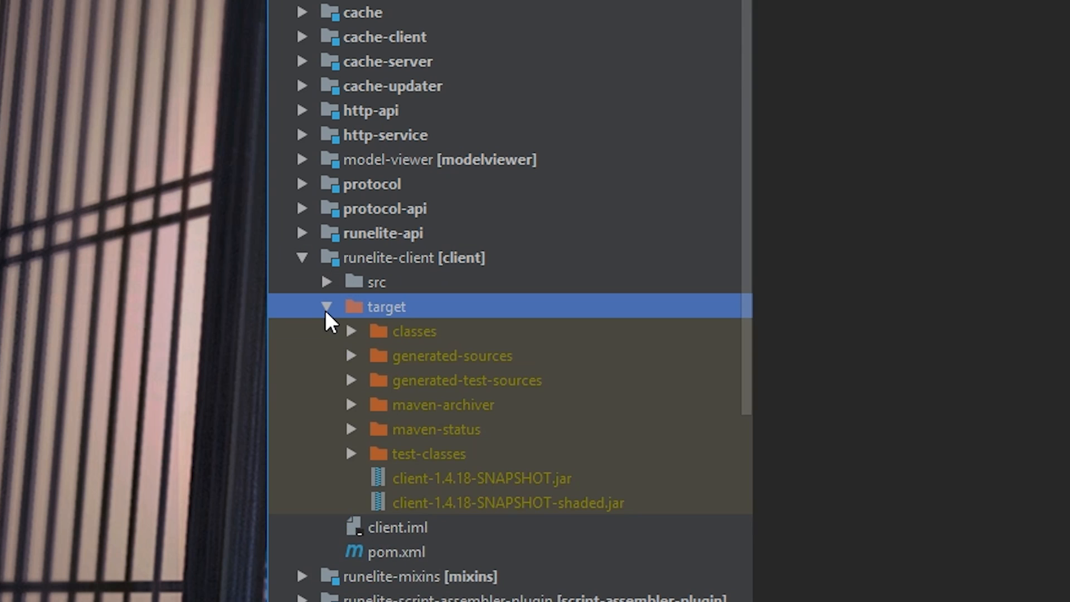
{"action": "left_click", "coordinate": [355, 341]}
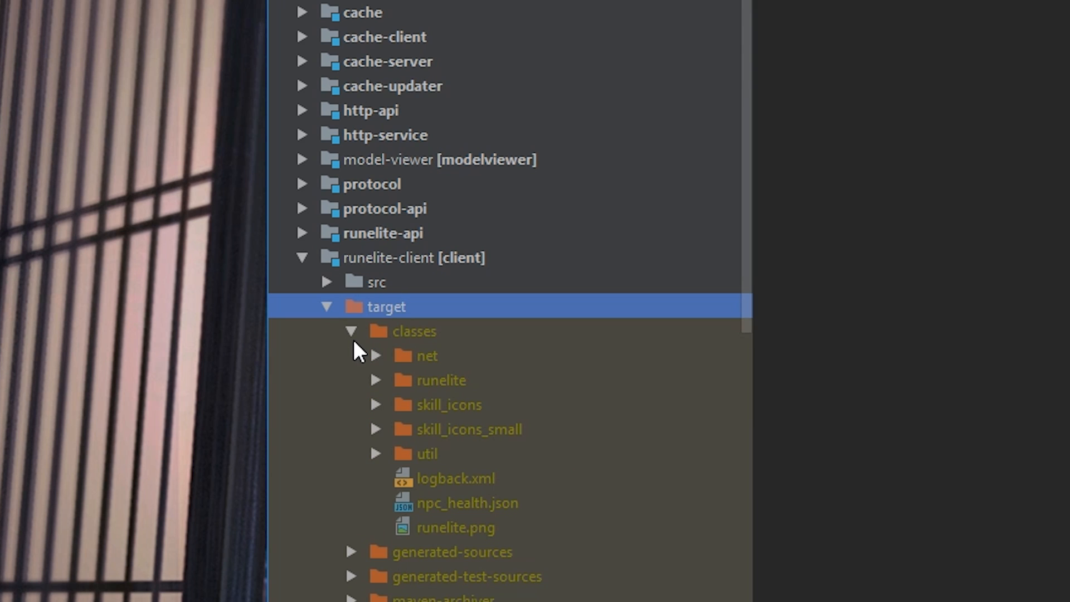
{"action": "left_click", "coordinate": [375, 356]}
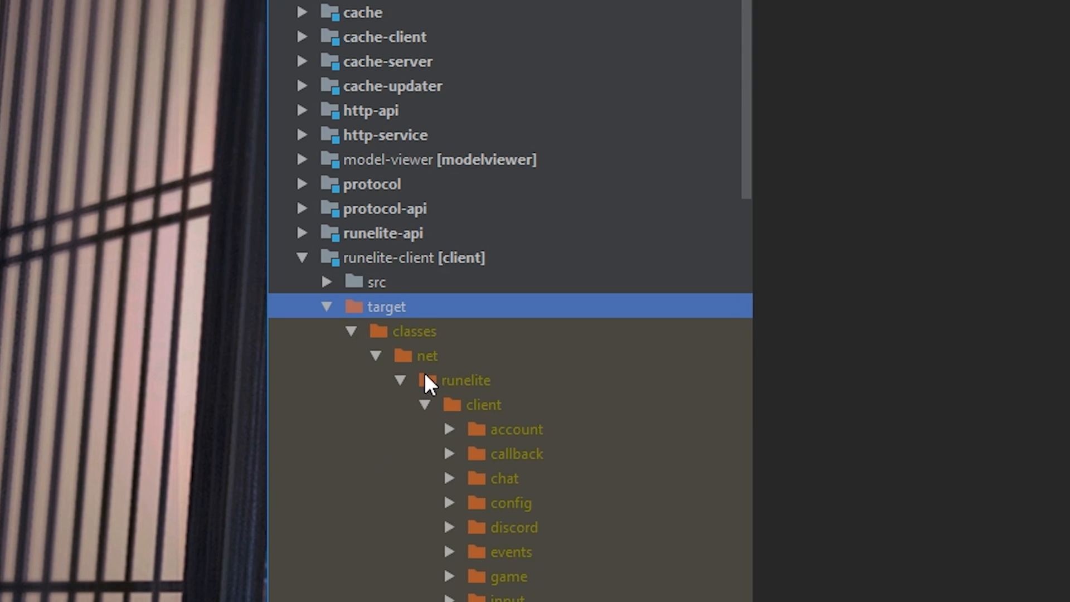
{"action": "scroll", "coordinate": [425, 374], "scroll_direction": "down", "scroll_amount": 5}
Run the main method of RuneLite.class with a configuration that uses the classpath of the client module
{"action": "left_click", "coordinate": [520, 450]}
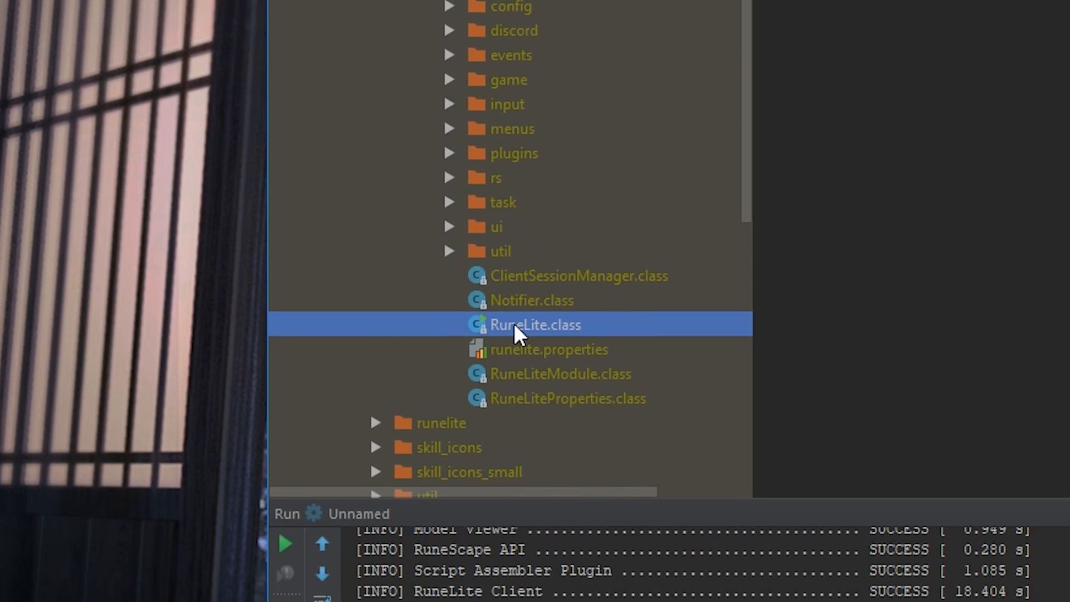
{"action": "right_click", "coordinate": [514, 452]}
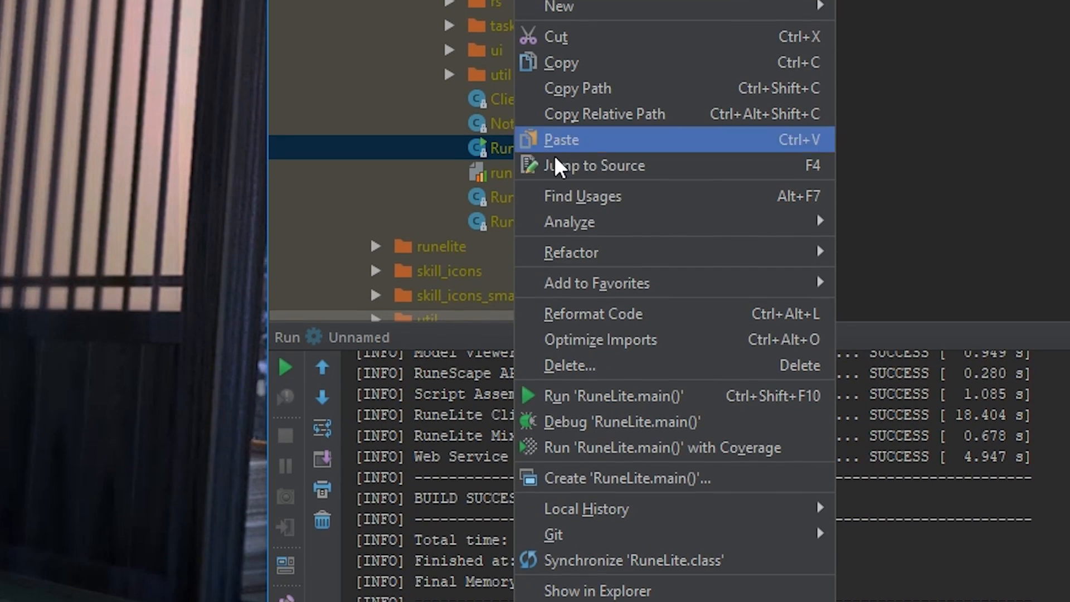
{"action": "left_click", "coordinate": [615, 459]}
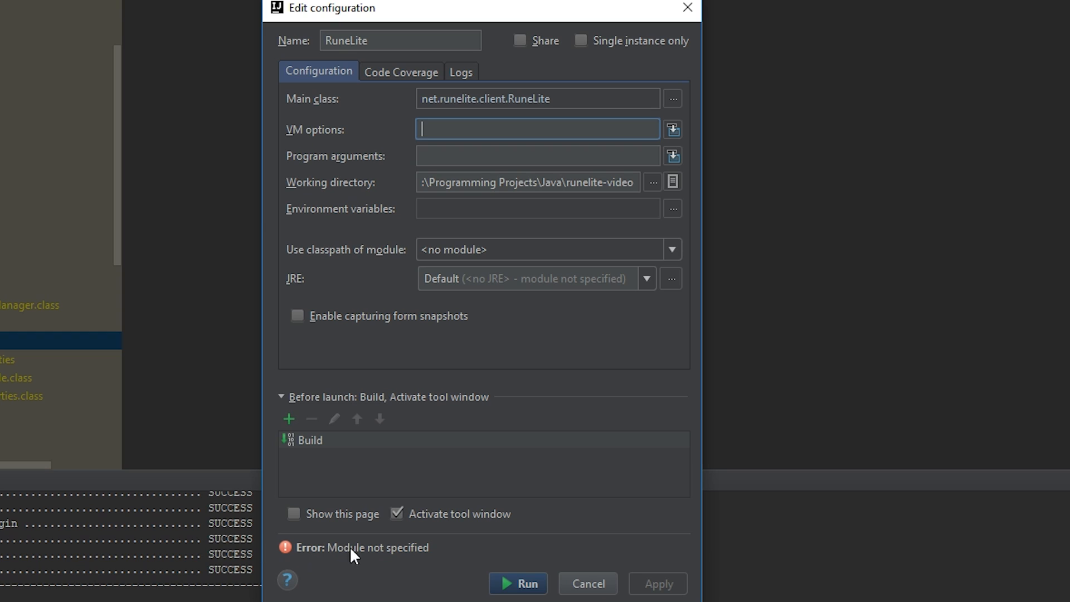
{"action": "left_click", "coordinate": [432, 254]}
{"action": "scroll", "coordinate": [509, 296], "scroll_direction": "down", "scroll_amount": 1}
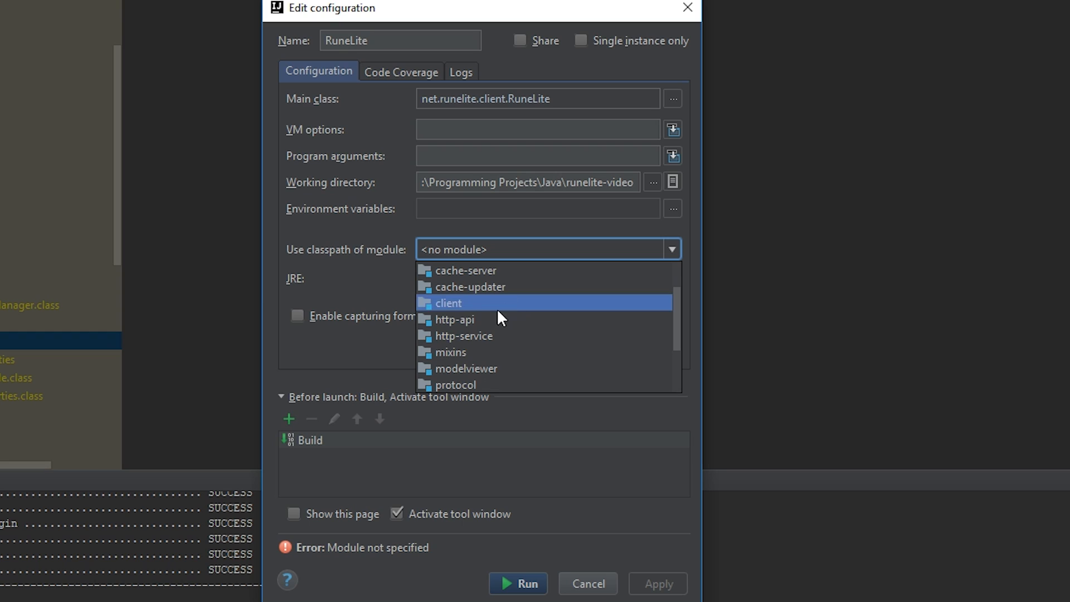
{"action": "left_click", "coordinate": [453, 304]}
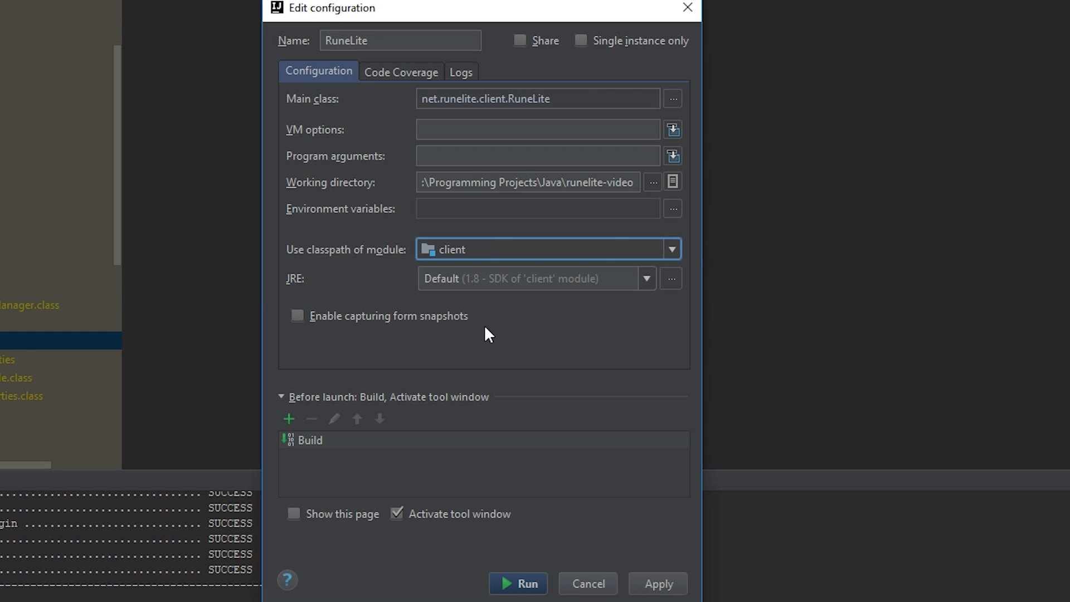
{"action": "left_click", "coordinate": [648, 583]}
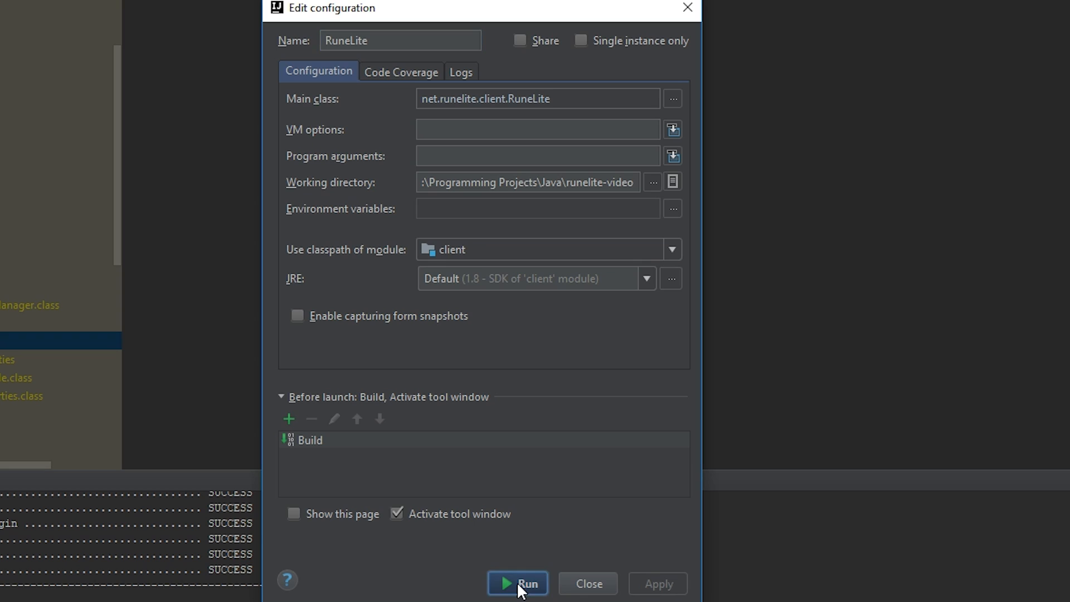
{"action": "left_click", "coordinate": [518, 584]}
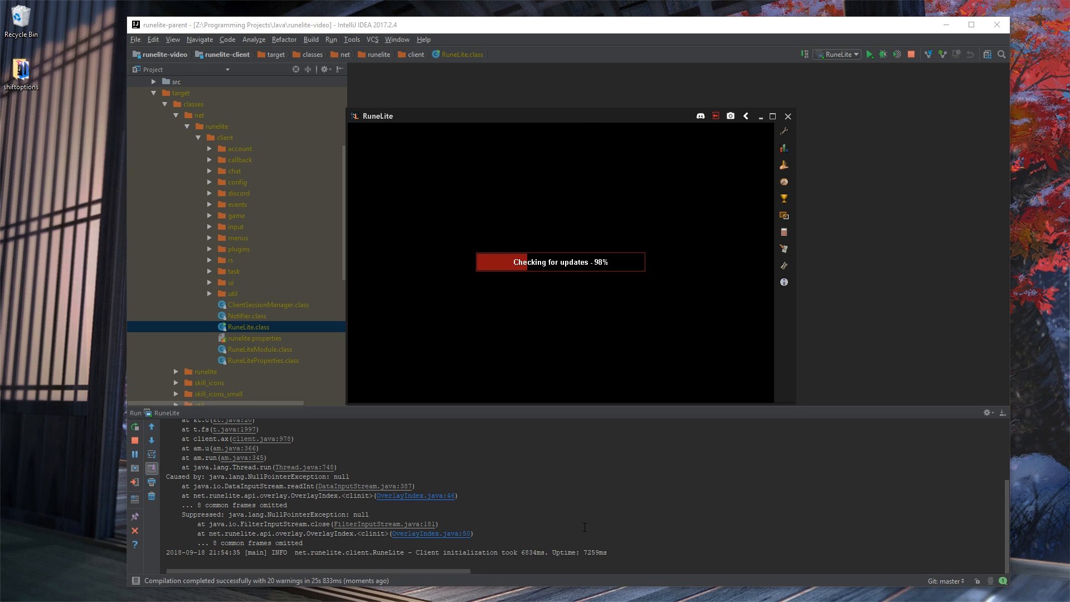
Examine the exception stack trace in the run console beside the RuneLite window and exit the client
{"action": "left_click_drag", "start_coordinate": [478, 120], "coordinate": [464, 140]}
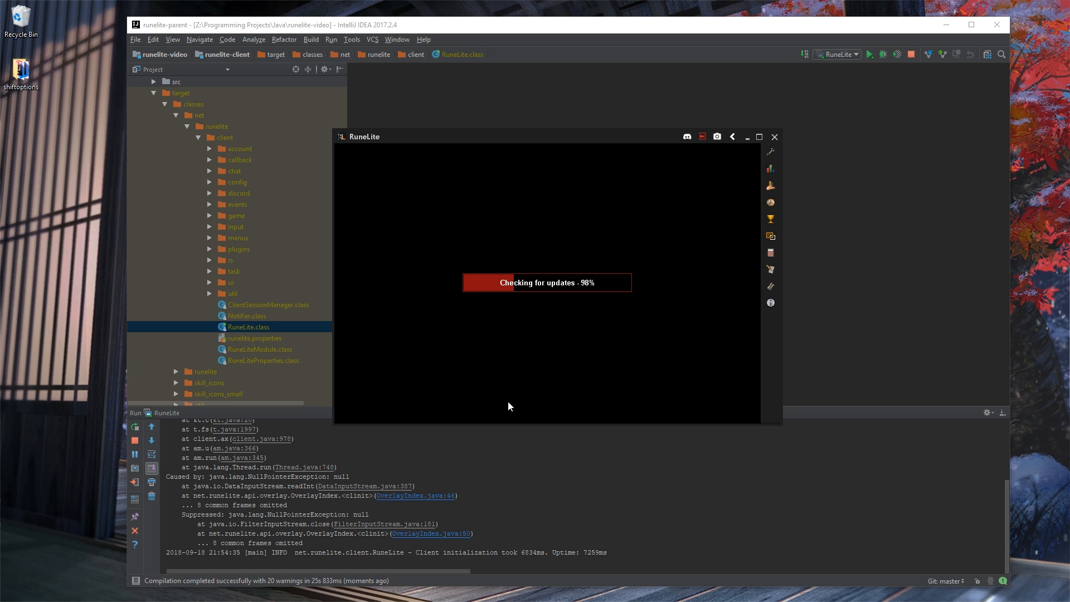
{"action": "scroll", "coordinate": [300, 461], "scroll_direction": "up", "scroll_amount": 4}
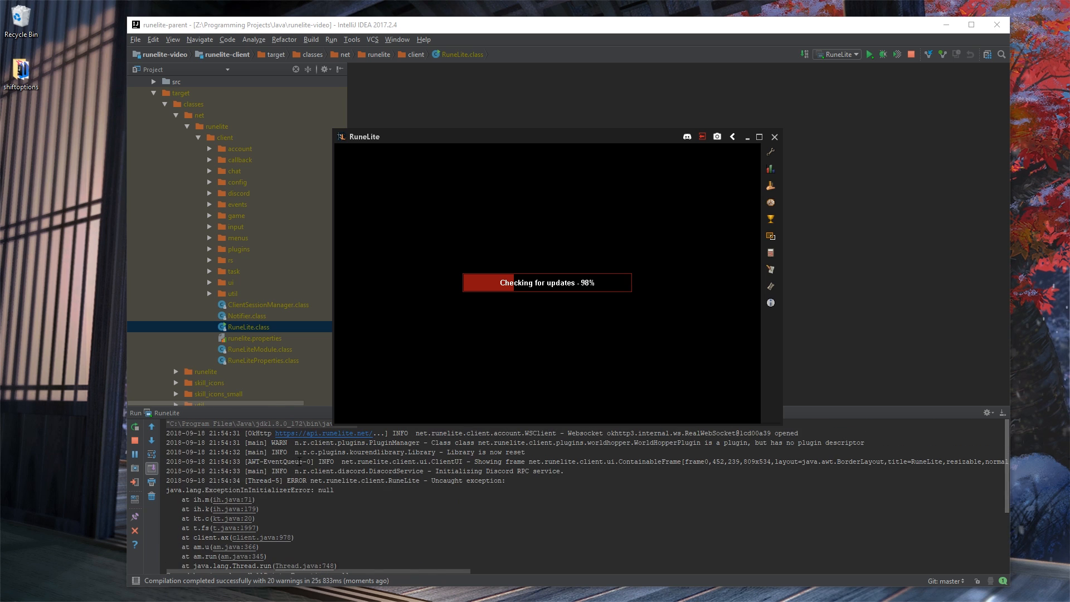
{"action": "scroll", "coordinate": [306, 474], "scroll_direction": "down", "scroll_amount": 4}
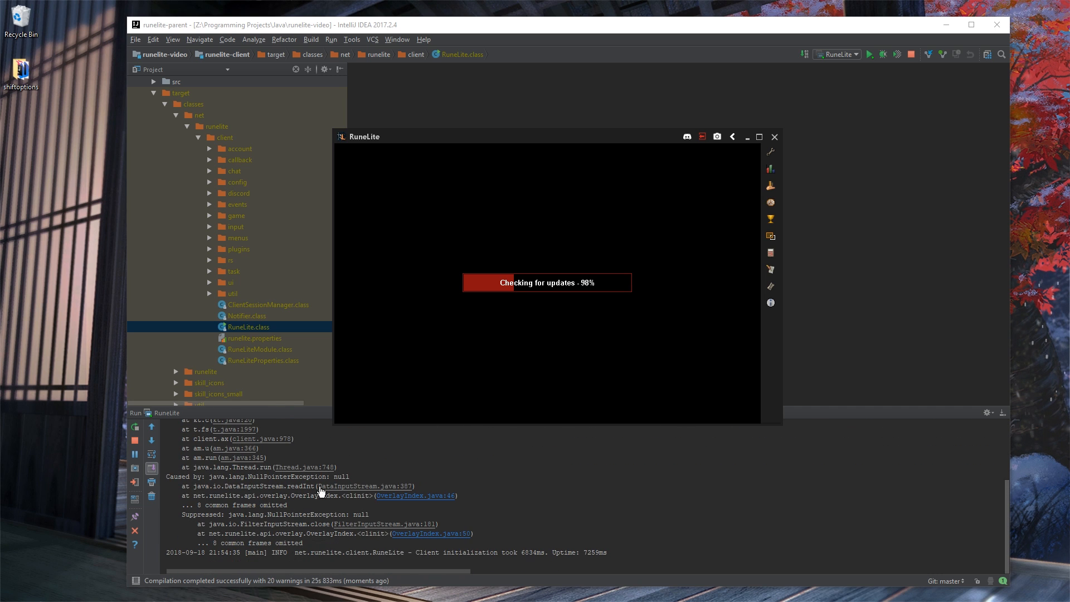
{"action": "left_click", "coordinate": [774, 137]}
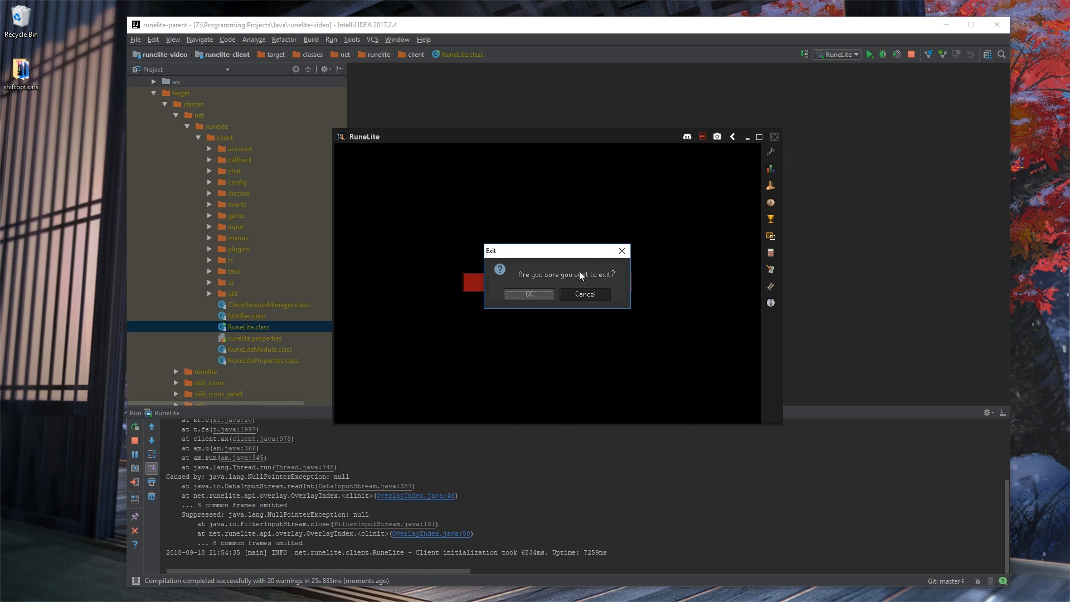
{"action": "left_click", "coordinate": [532, 294]}
Switch the run configuration to Unnamed and run it to rebuild the project with Maven
{"action": "left_click", "coordinate": [853, 55]}
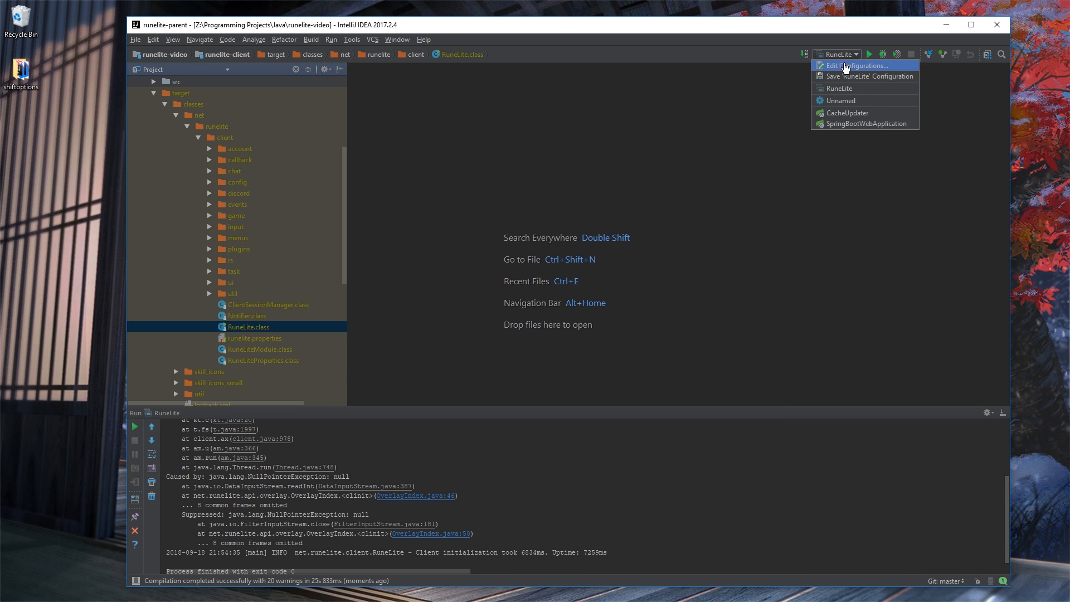
{"action": "left_click", "coordinate": [840, 102]}
{"action": "left_click", "coordinate": [870, 54]}
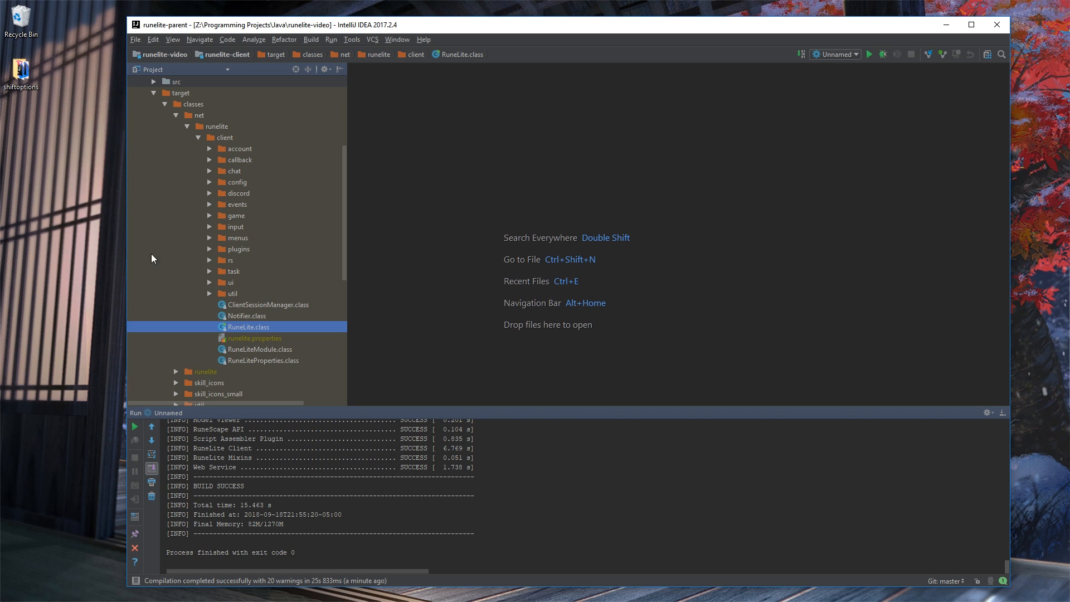
Check the build result and the process exit code at the end of the Maven output
{"action": "left_click_drag", "start_coordinate": [265, 493], "coordinate": [198, 488]}
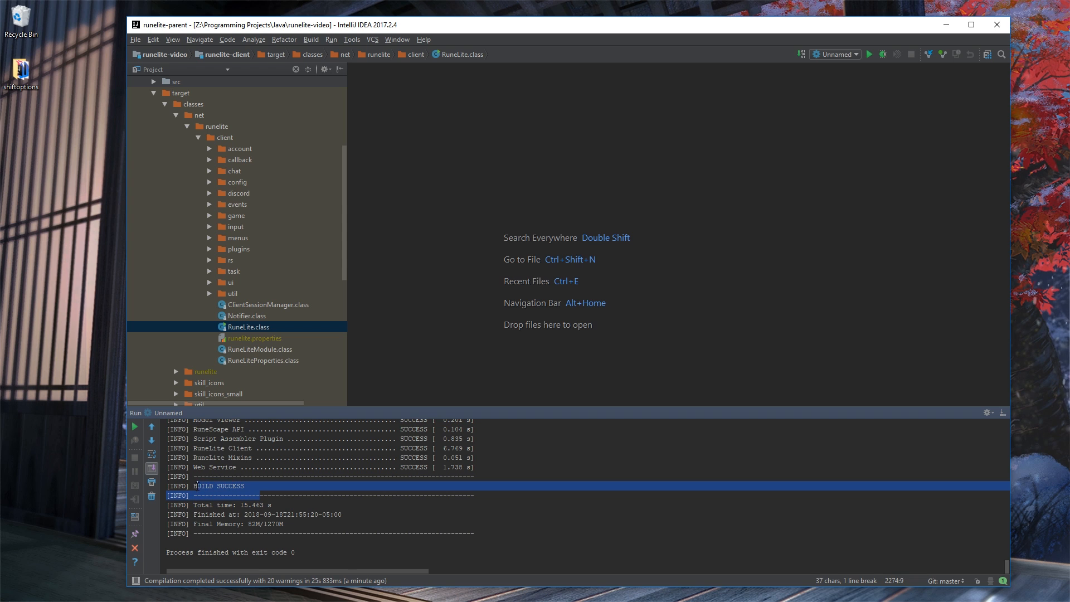
{"action": "left_click_drag", "start_coordinate": [170, 549], "coordinate": [317, 552]}
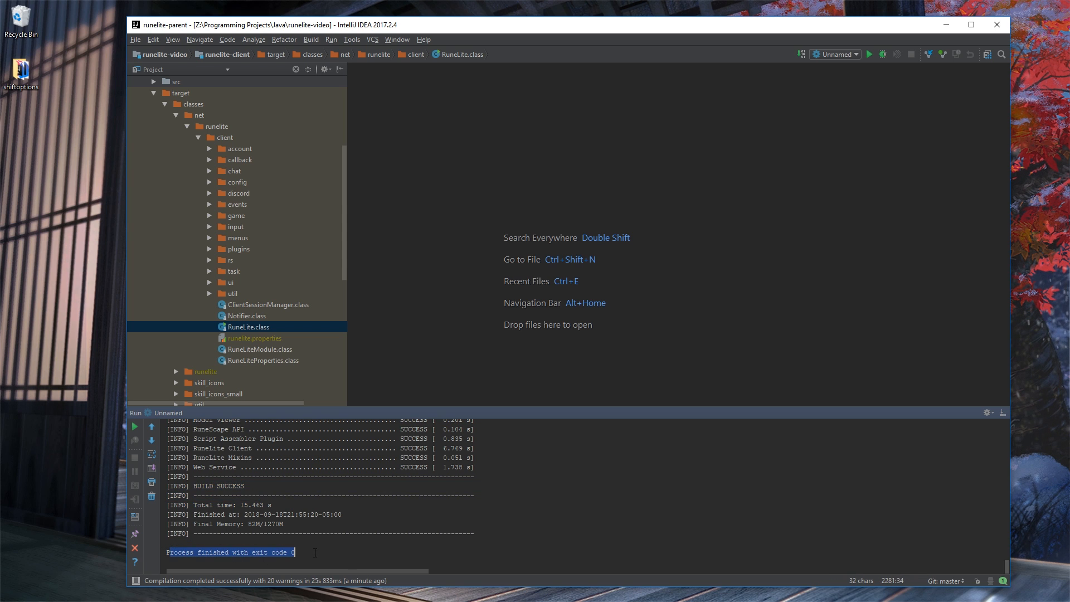
{"action": "left_click", "coordinate": [316, 553]}
Run RuneLite.main() again from RuneLite.class, using the client module's classpath in the new configuration
{"action": "right_click", "coordinate": [271, 327]}
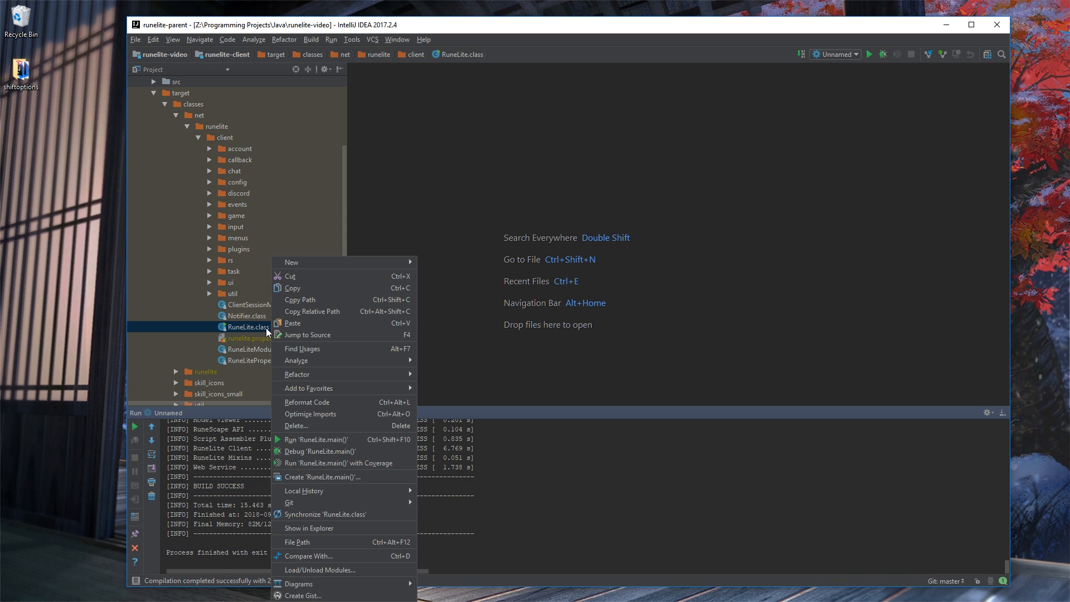
{"action": "left_click", "coordinate": [326, 440]}
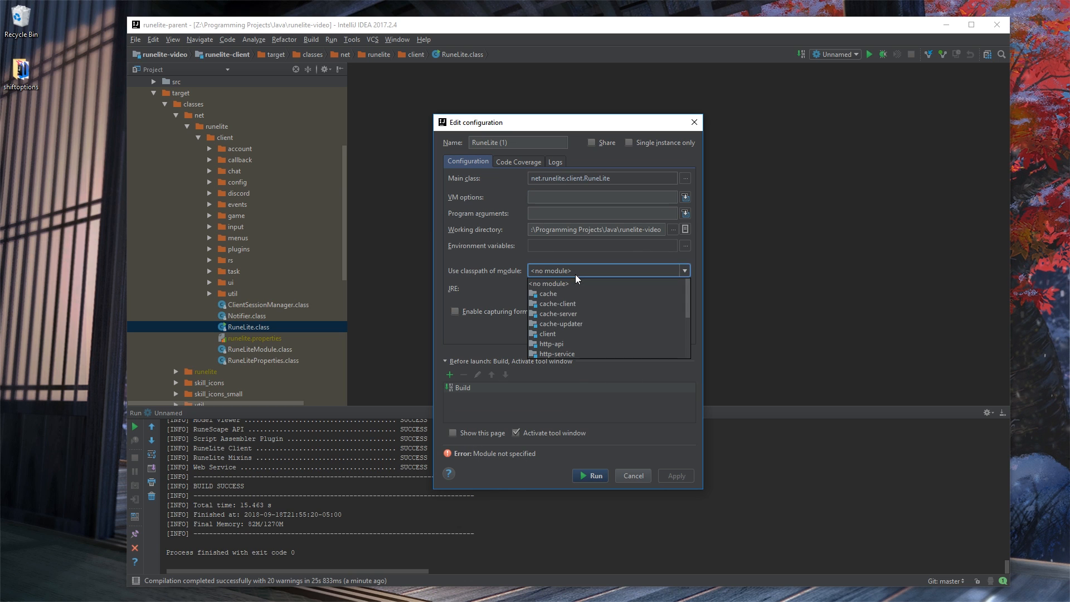
{"action": "left_click", "coordinate": [565, 333]}
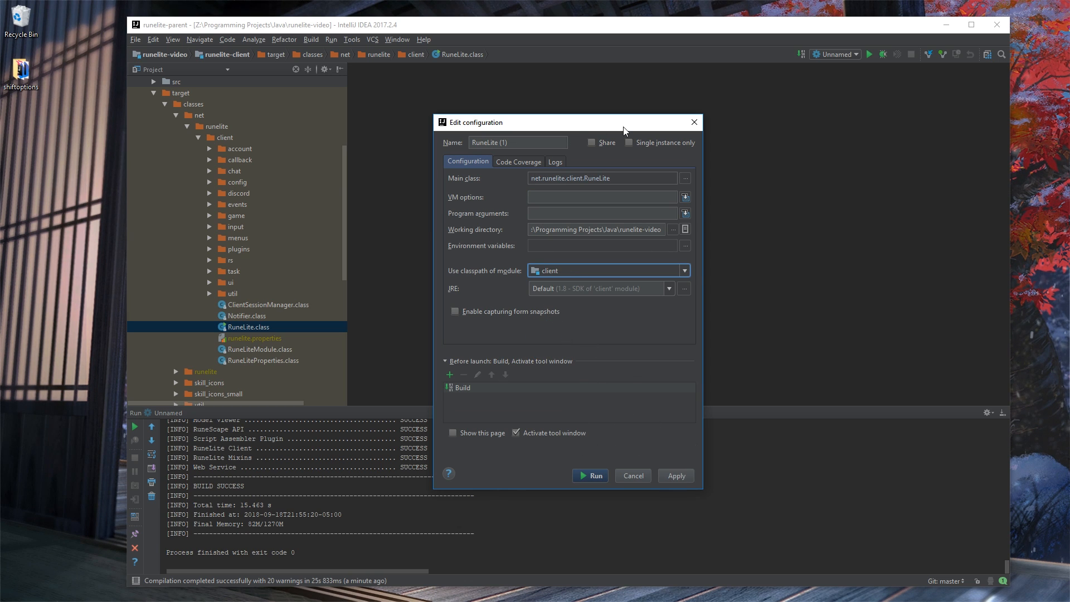
{"action": "left_click", "coordinate": [664, 481]}
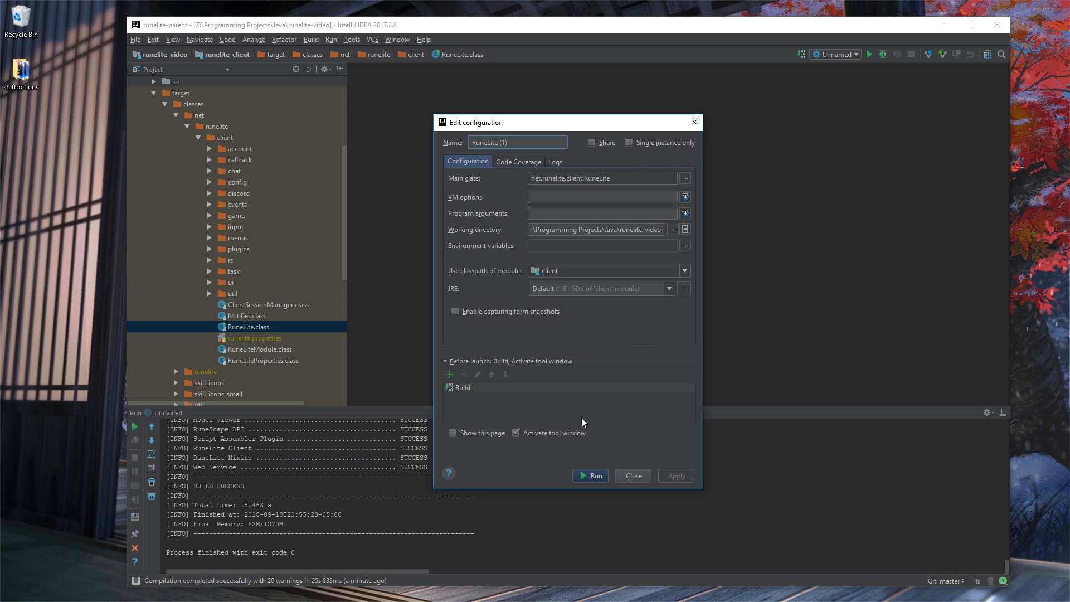
{"action": "left_click", "coordinate": [590, 476]}
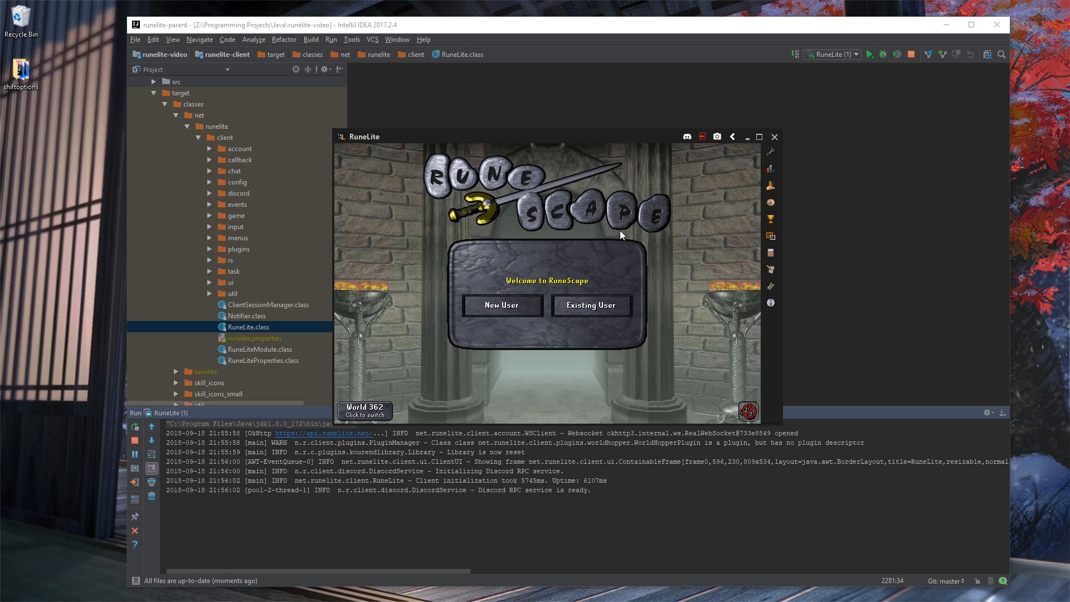
Try to log in to the RuneLite client as an existing user with the account's login e-mail and password
{"action": "left_click_drag", "start_coordinate": [577, 136], "coordinate": [593, 113]}
{"action": "left_click", "coordinate": [610, 287]}
{"action": "key", "text": "Return"}
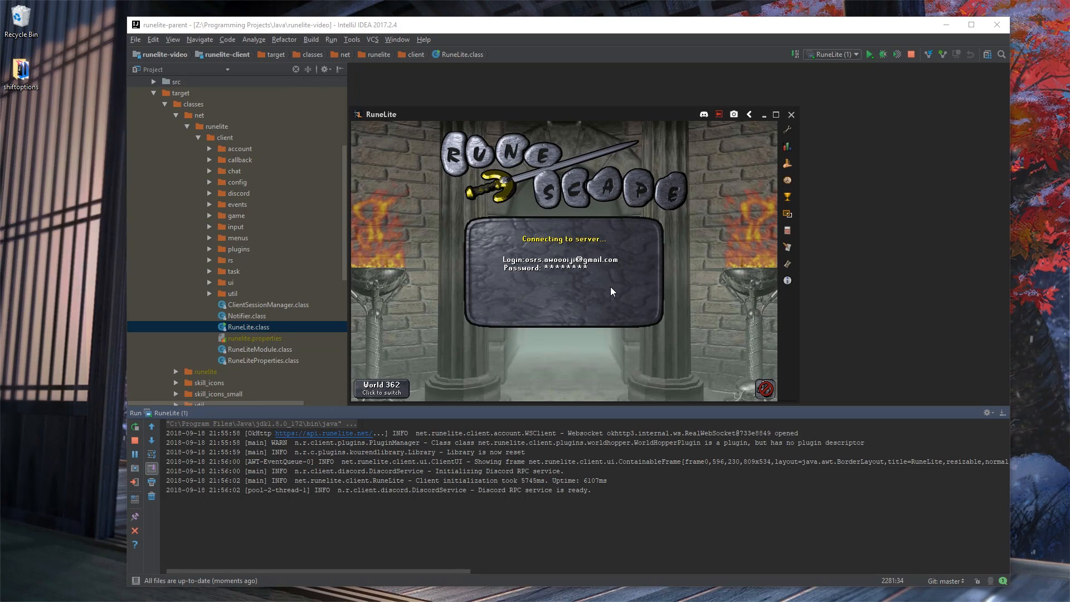
Switch the game world to 385, change it to 382, and log in to the game
{"action": "left_click", "coordinate": [381, 391]}
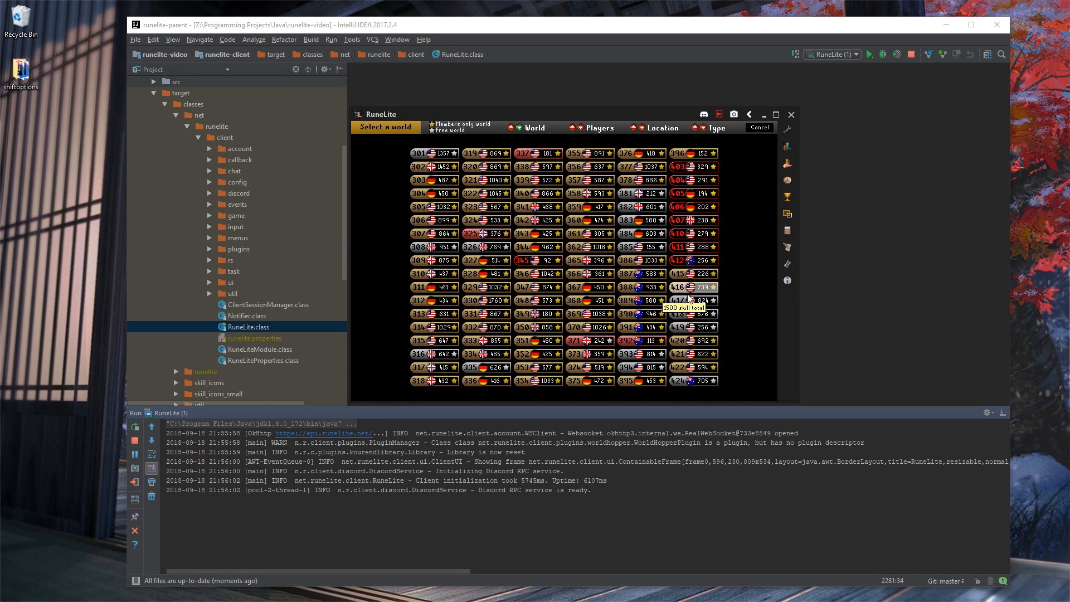
{"action": "left_click", "coordinate": [655, 249]}
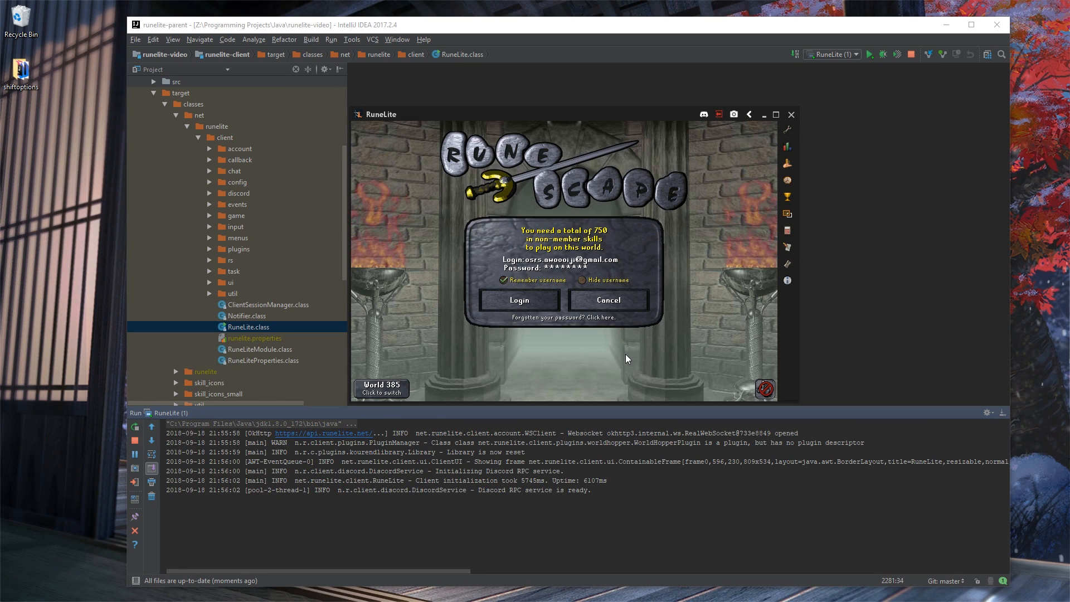
{"action": "left_click", "coordinate": [382, 388]}
{"action": "left_click", "coordinate": [644, 209]}
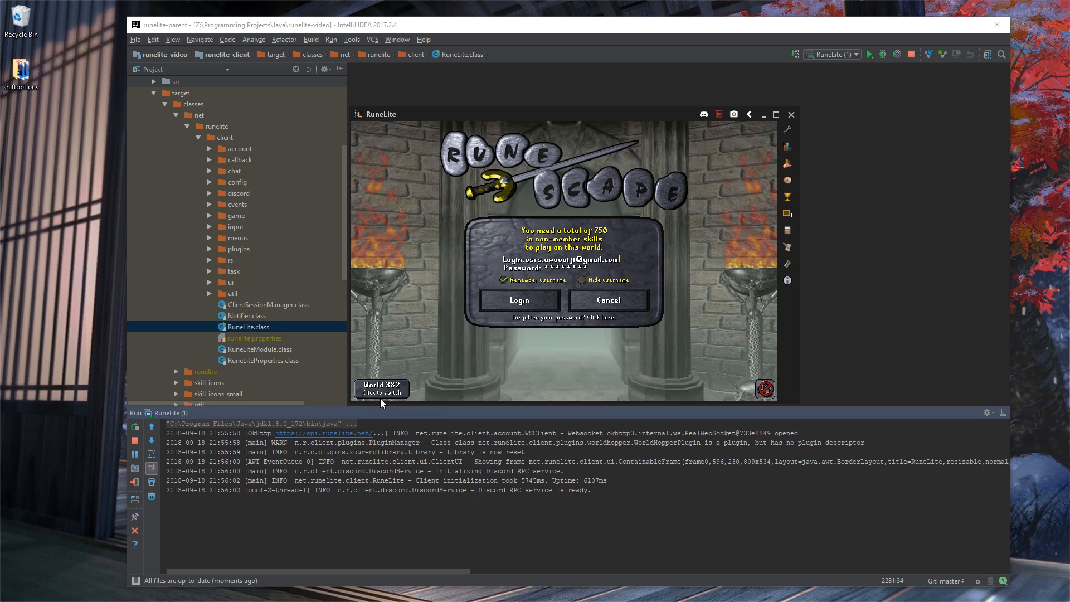
{"action": "left_click", "coordinate": [521, 304]}
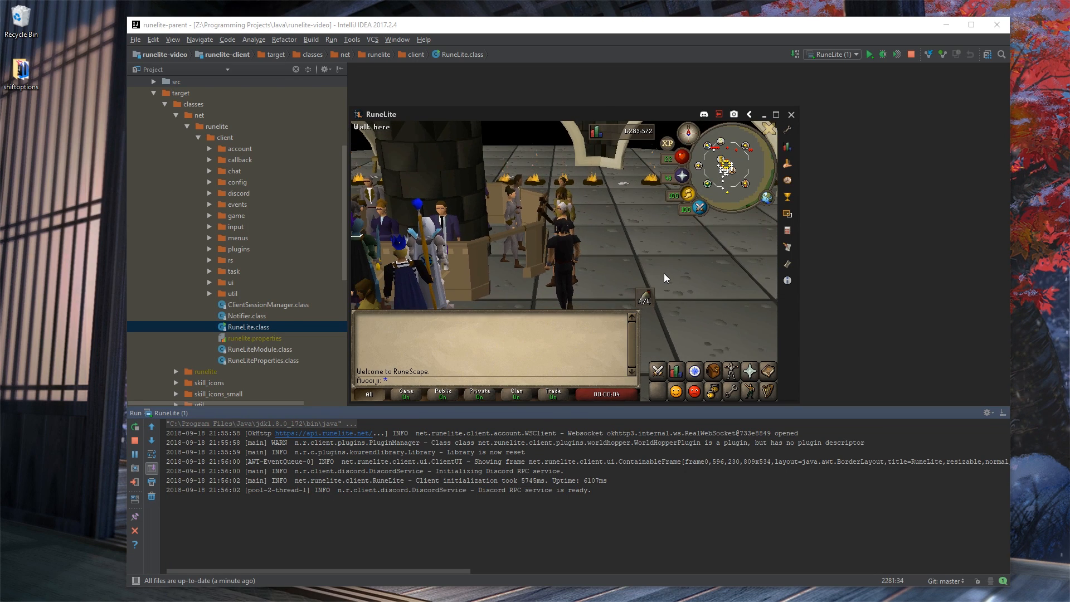
Zoom out the game view, look through the plugin list in the client's configuration and exit the client
{"action": "left_click_drag", "start_coordinate": [664, 273], "coordinate": [636, 269]}
{"action": "scroll", "coordinate": [640, 280], "scroll_direction": "down", "scroll_amount": 8}
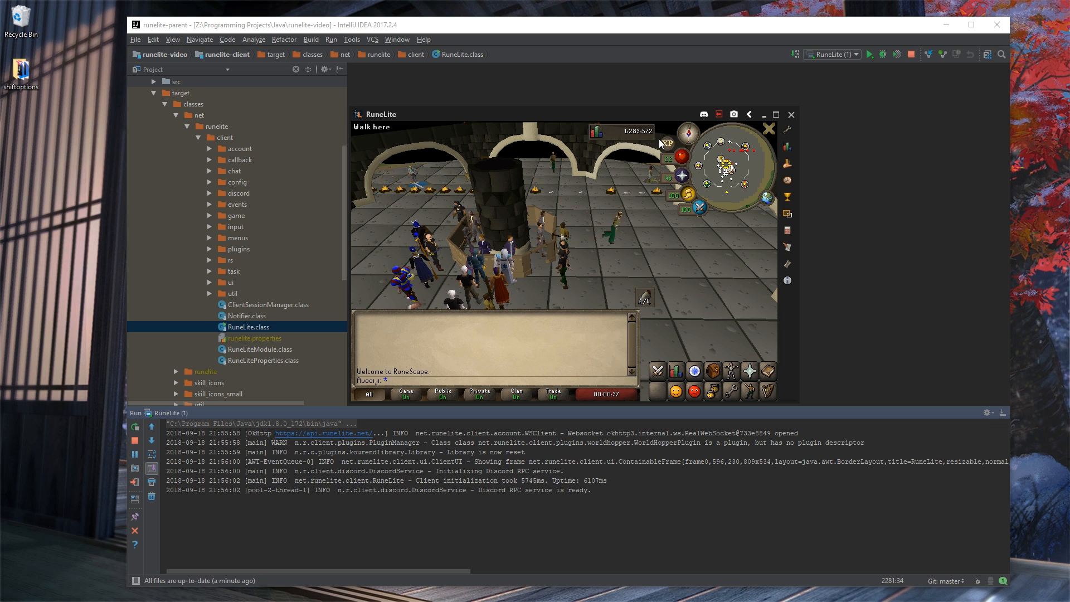
{"action": "left_click", "coordinate": [787, 129]}
{"action": "scroll", "coordinate": [851, 167], "scroll_direction": "down", "scroll_amount": 10}
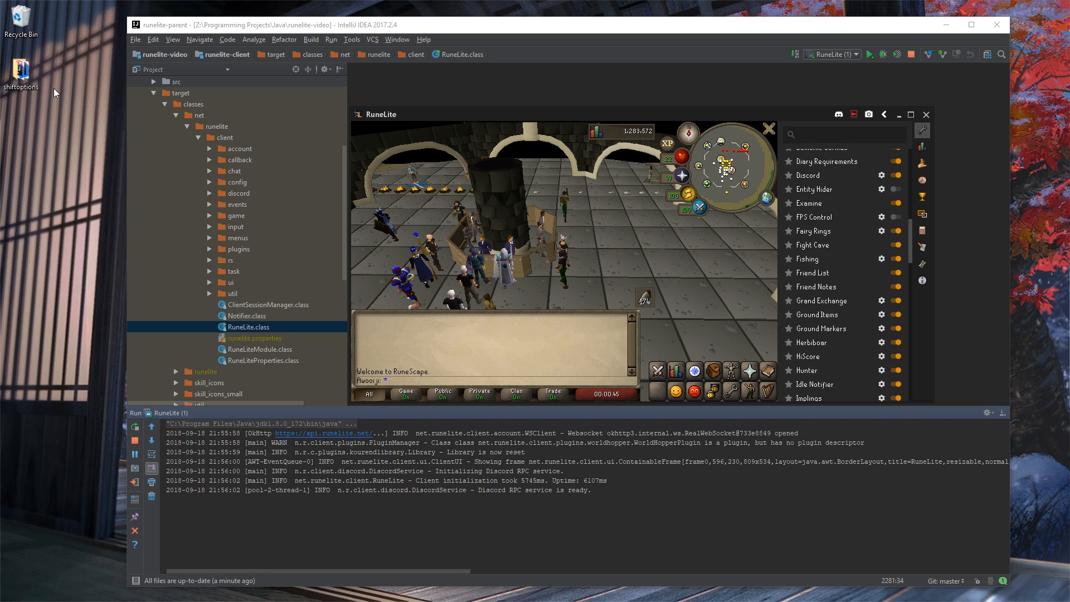
{"action": "left_click_drag", "start_coordinate": [54, 88], "coordinate": [23, 74]}
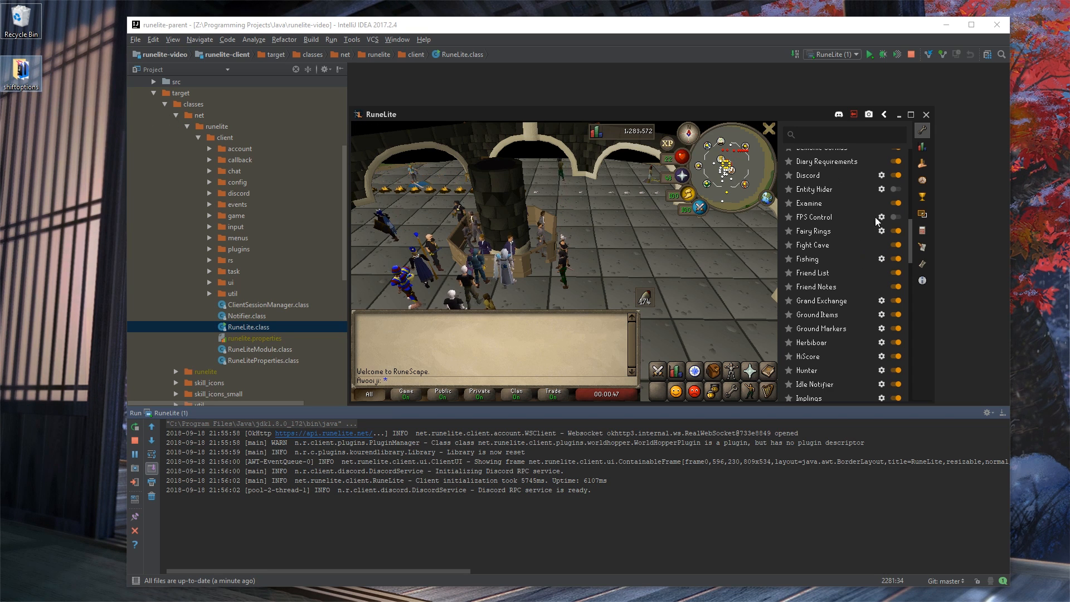
{"action": "left_click_drag", "start_coordinate": [910, 231], "coordinate": [909, 352]}
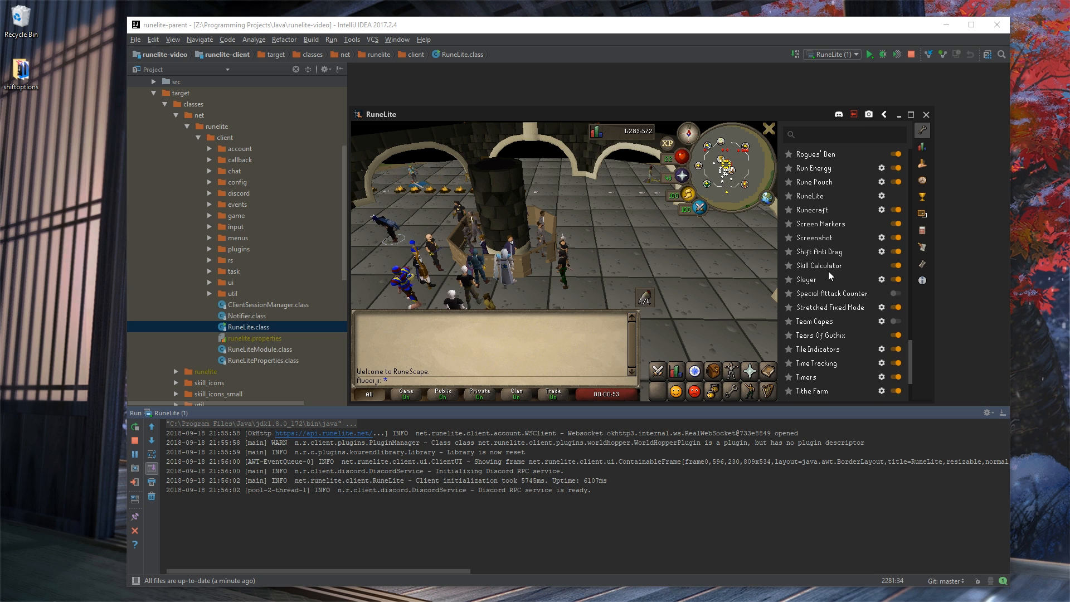
{"action": "left_click", "coordinate": [927, 115]}
{"action": "left_click", "coordinate": [616, 272]}
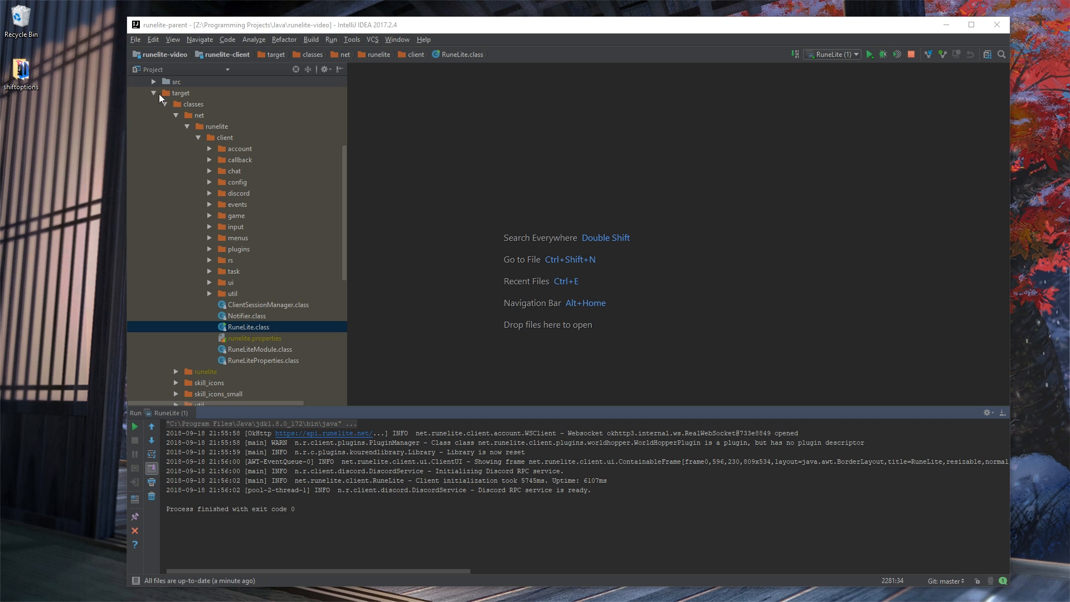
Collapse the target folder and expand runelite-client's src/main/java/net.runelite.client/plugins package to browse the plugin sources
{"action": "left_click", "coordinate": [155, 93]}
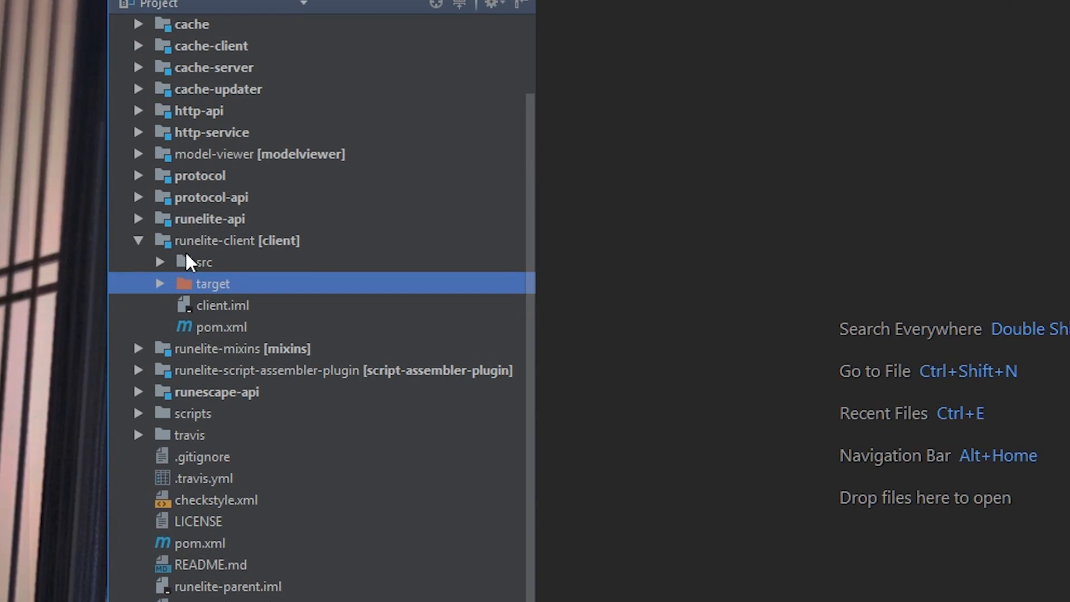
{"action": "left_click", "coordinate": [159, 262]}
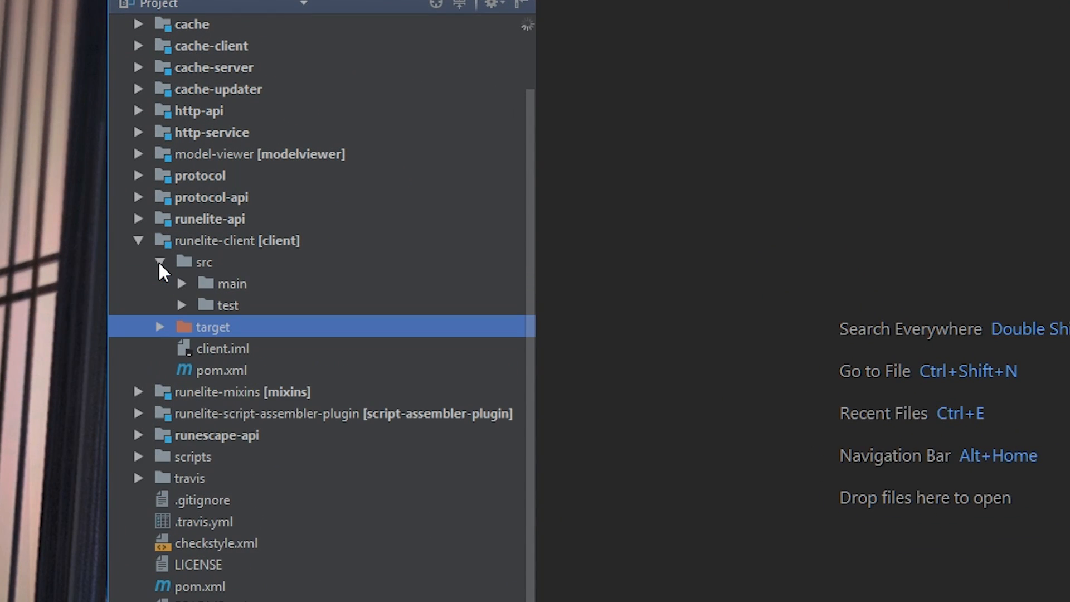
{"action": "left_click", "coordinate": [180, 283]}
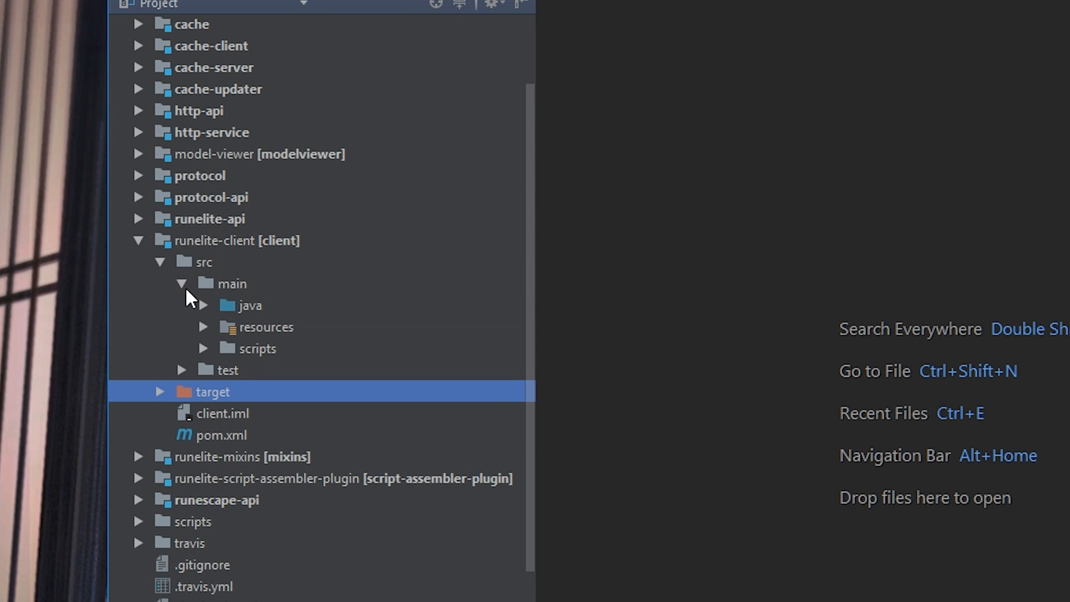
{"action": "left_click", "coordinate": [201, 304]}
{"action": "scroll", "coordinate": [223, 318], "scroll_direction": "down", "scroll_amount": 2}
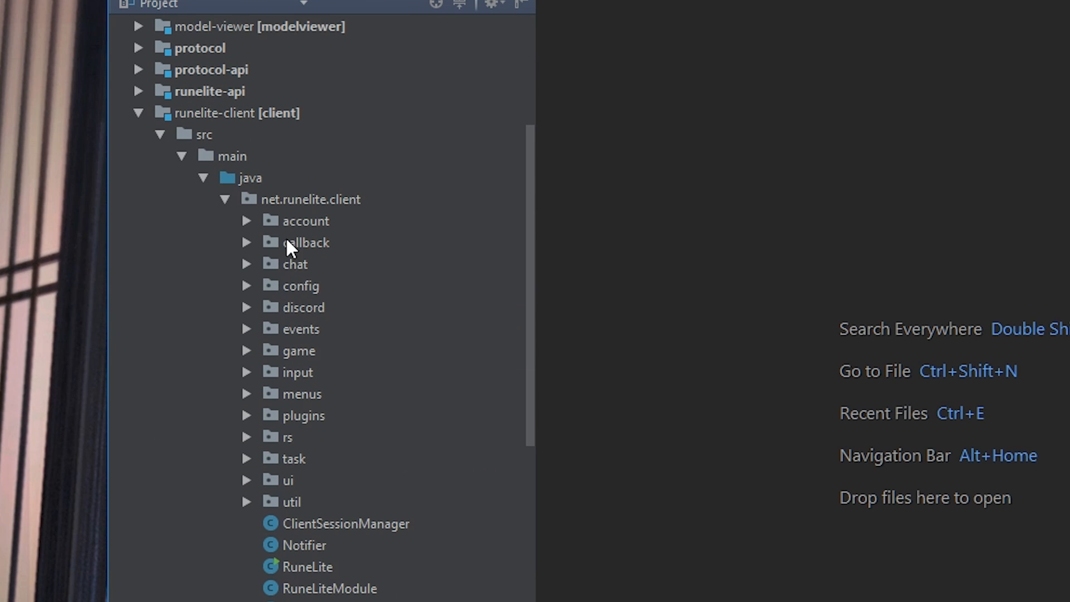
{"action": "left_click", "coordinate": [245, 416]}
{"action": "scroll", "coordinate": [312, 401], "scroll_direction": "down", "scroll_amount": 5}
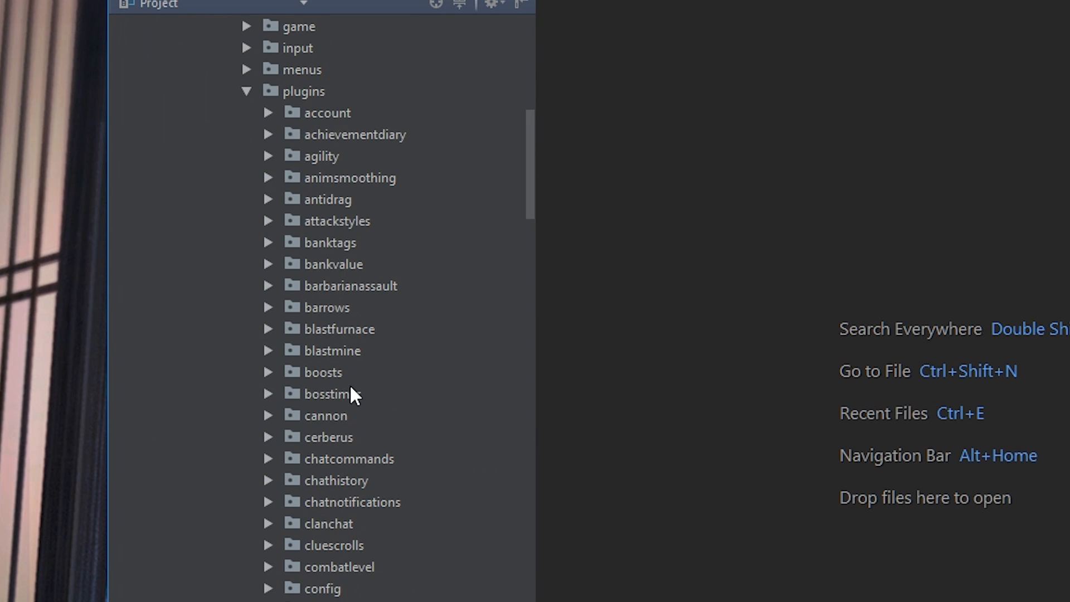
Open the CrystalMathLabs class in the crystalmathlabs package, look through its code, and close the file and package again
{"action": "scroll", "coordinate": [337, 147], "scroll_direction": "down", "scroll_amount": 6}
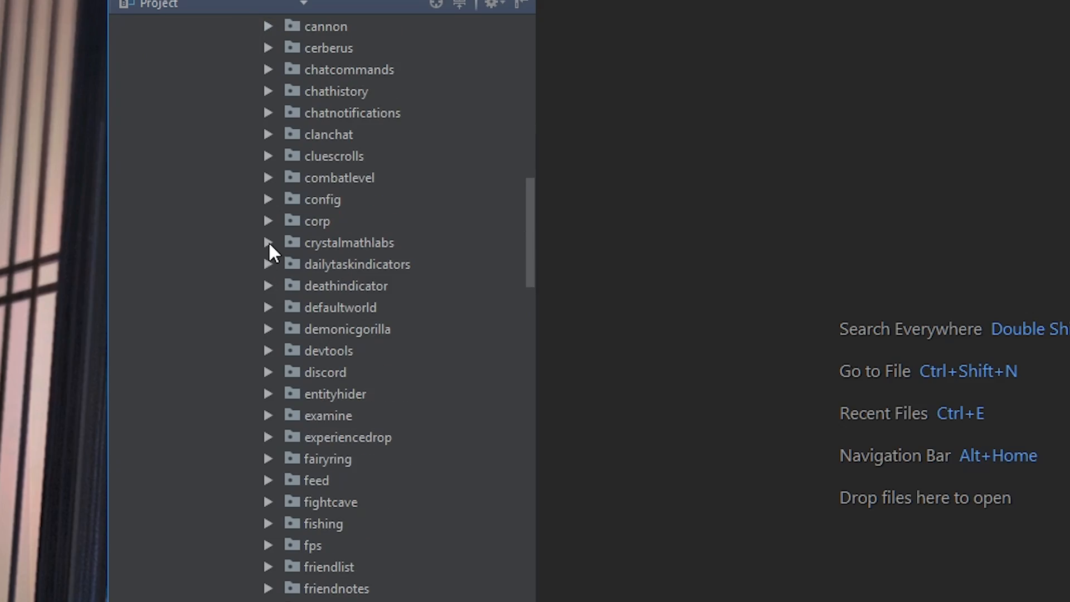
{"action": "left_click", "coordinate": [268, 243]}
{"action": "double_click", "coordinate": [340, 264]}
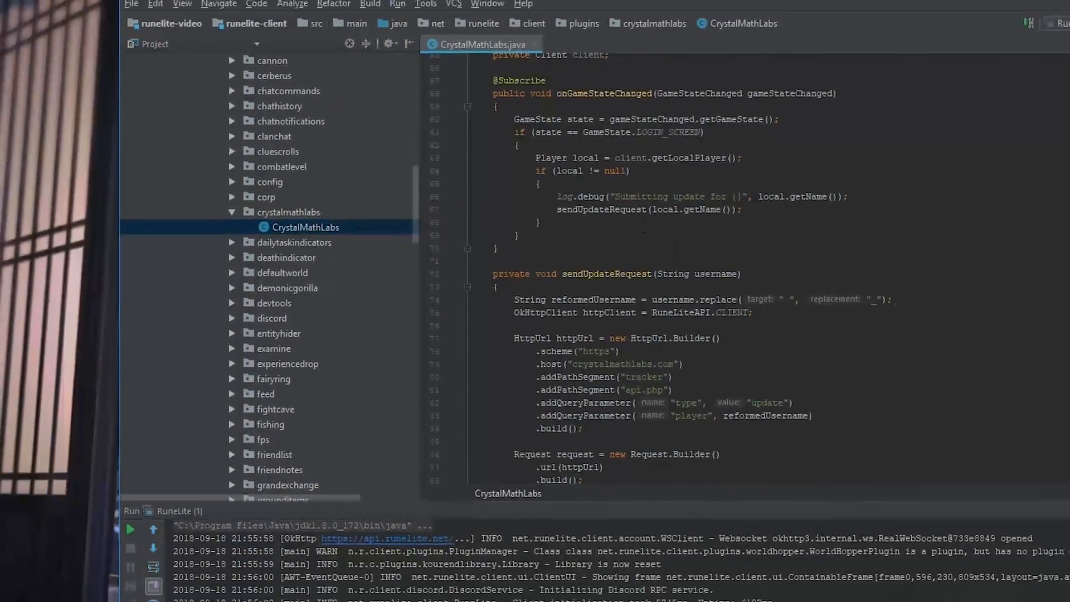
{"action": "scroll", "coordinate": [644, 239], "scroll_direction": "down", "scroll_amount": 6}
{"action": "scroll", "coordinate": [602, 184], "scroll_direction": "up", "scroll_amount": 11}
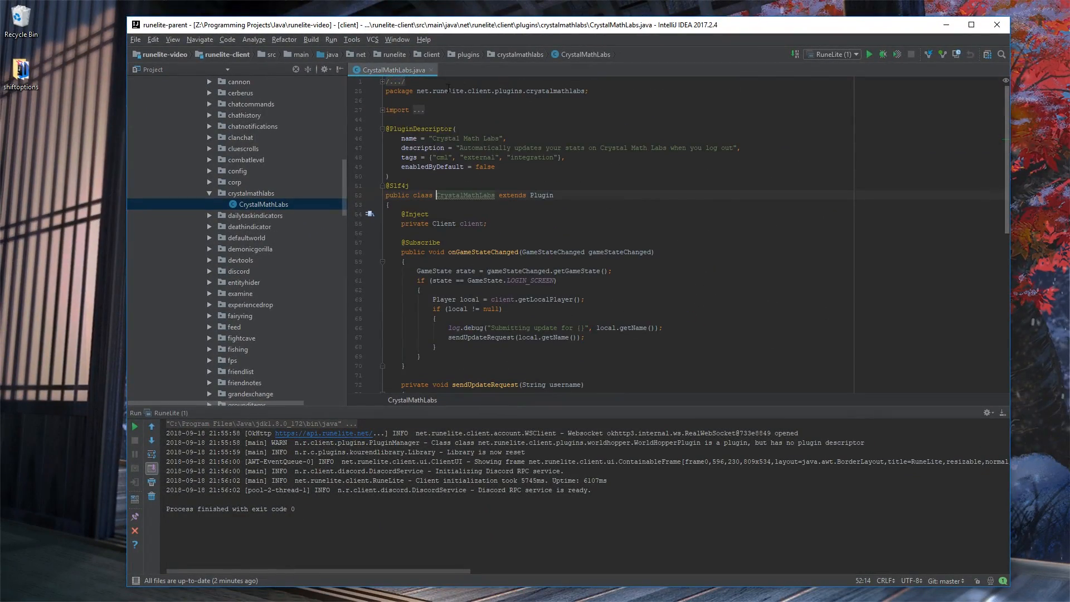
{"action": "left_click", "coordinate": [431, 69]}
{"action": "left_click", "coordinate": [209, 192]}
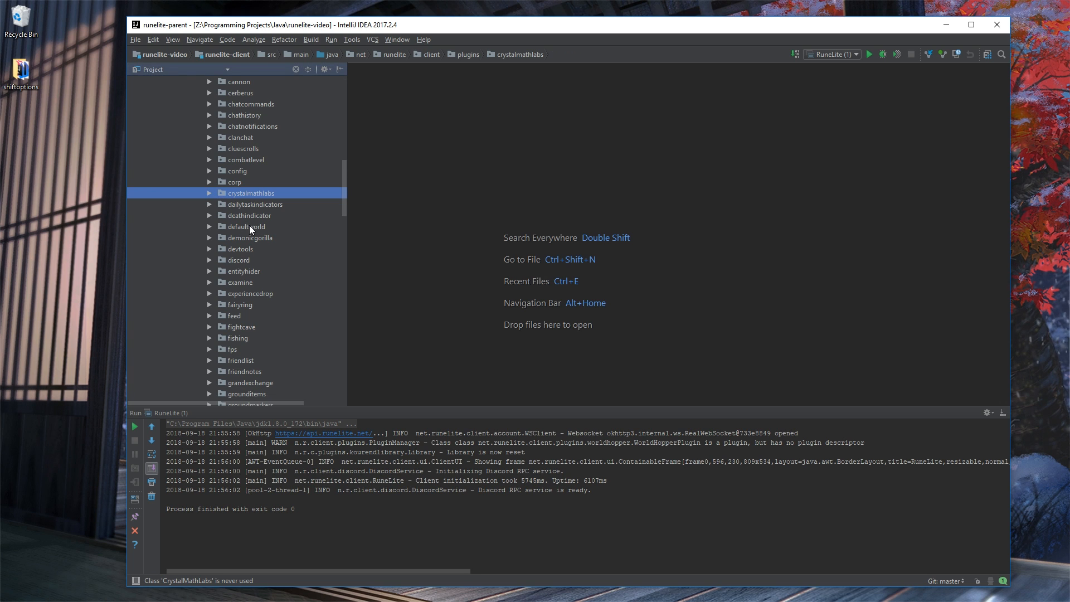
Copy the shiftoptions folder from the desktop into the plugins package under its existing name and collapse the new package
{"action": "scroll", "coordinate": [204, 207], "scroll_direction": "up", "scroll_amount": 9}
{"action": "left_click", "coordinate": [26, 77]}
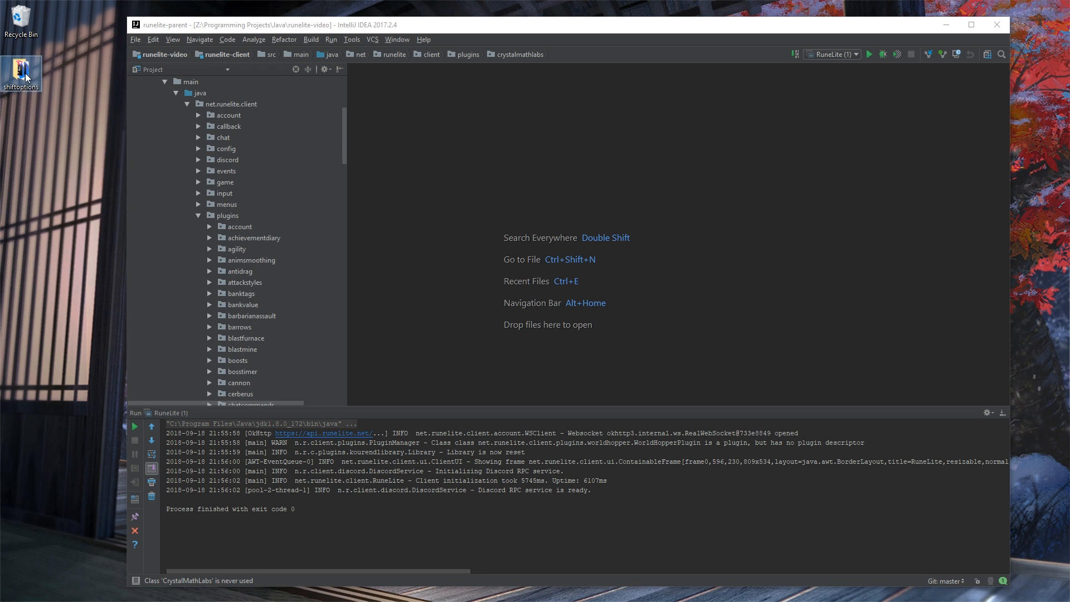
{"action": "left_click_drag", "start_coordinate": [34, 74], "coordinate": [228, 215]}
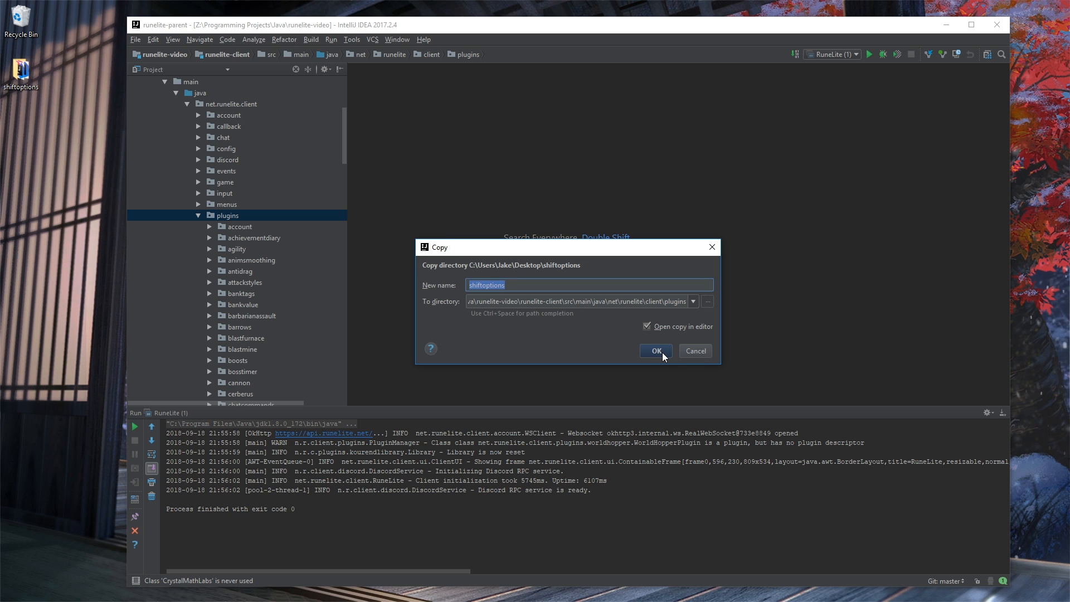
{"action": "left_click", "coordinate": [663, 352]}
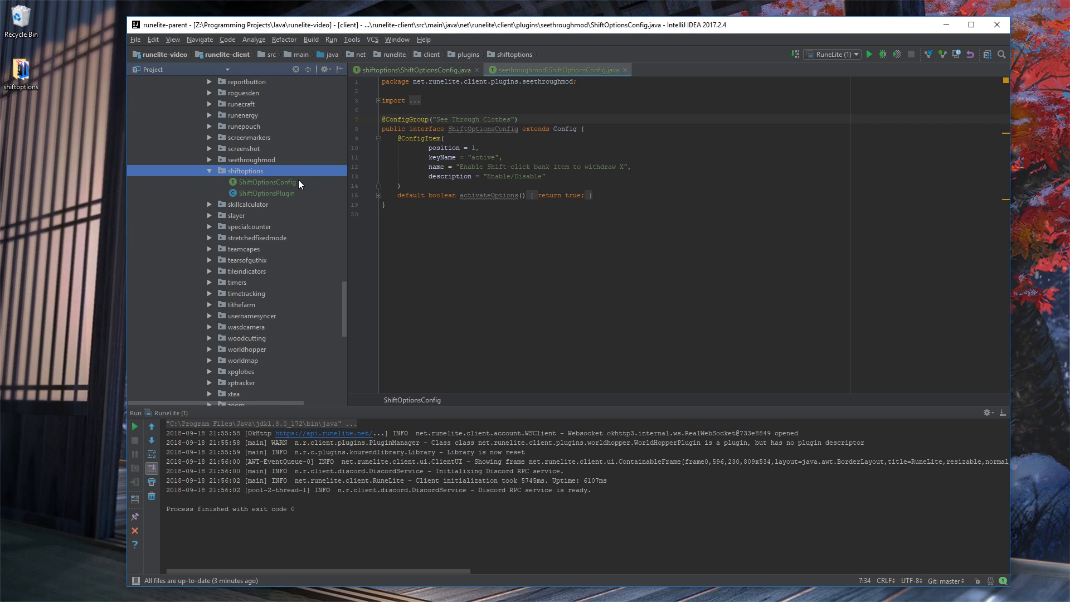
{"action": "left_click", "coordinate": [211, 171]}
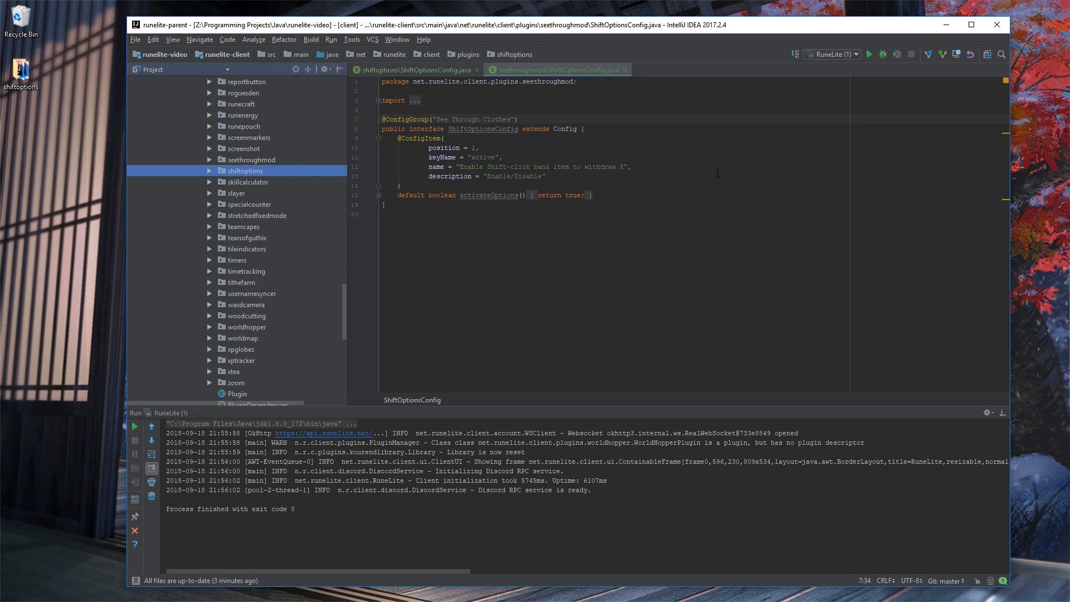
Run the client with the RuneLite (1) configuration
{"action": "left_click", "coordinate": [839, 55]}
{"action": "left_click", "coordinate": [833, 117]}
{"action": "left_click", "coordinate": [868, 52]}
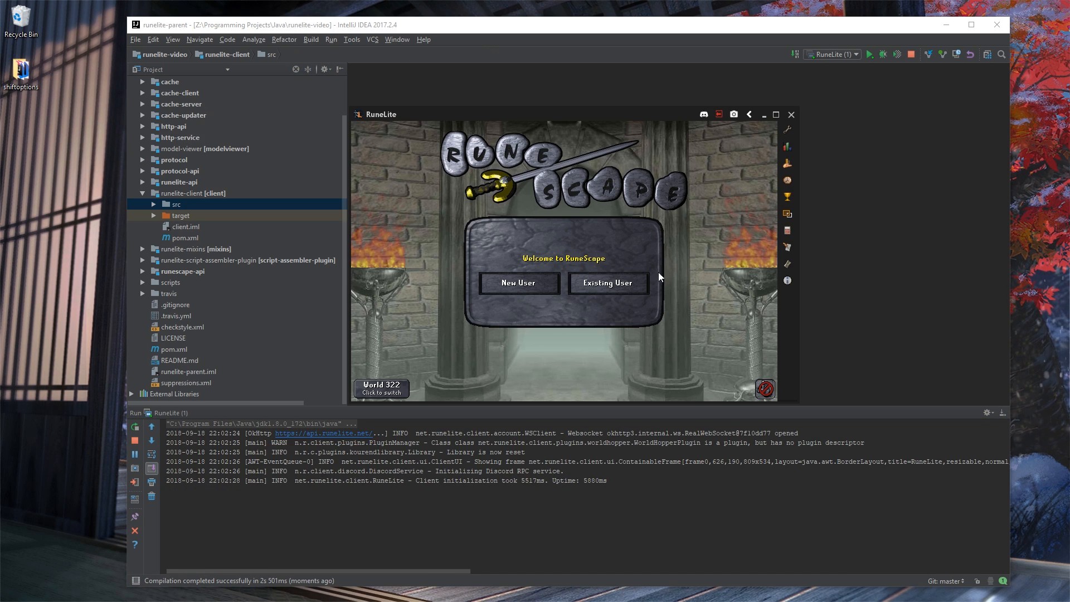
Locate the Shift Options plugin in the client's configuration list and start logging in to the game as an existing user
{"action": "left_click", "coordinate": [788, 132]}
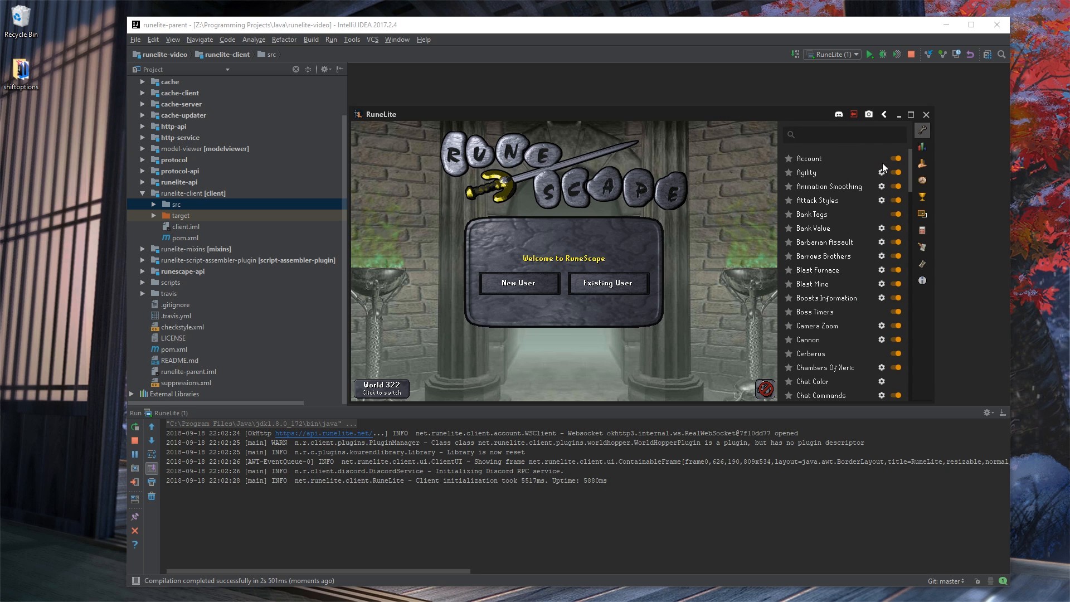
{"action": "scroll", "coordinate": [858, 212], "scroll_direction": "down", "scroll_amount": 5}
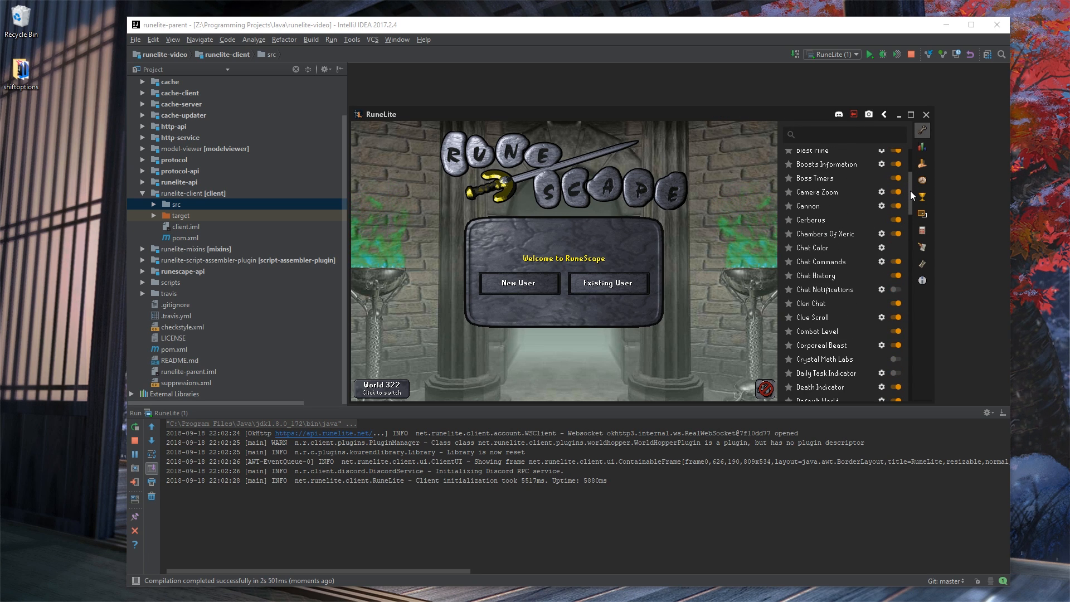
{"action": "left_click_drag", "start_coordinate": [910, 208], "coordinate": [908, 345]}
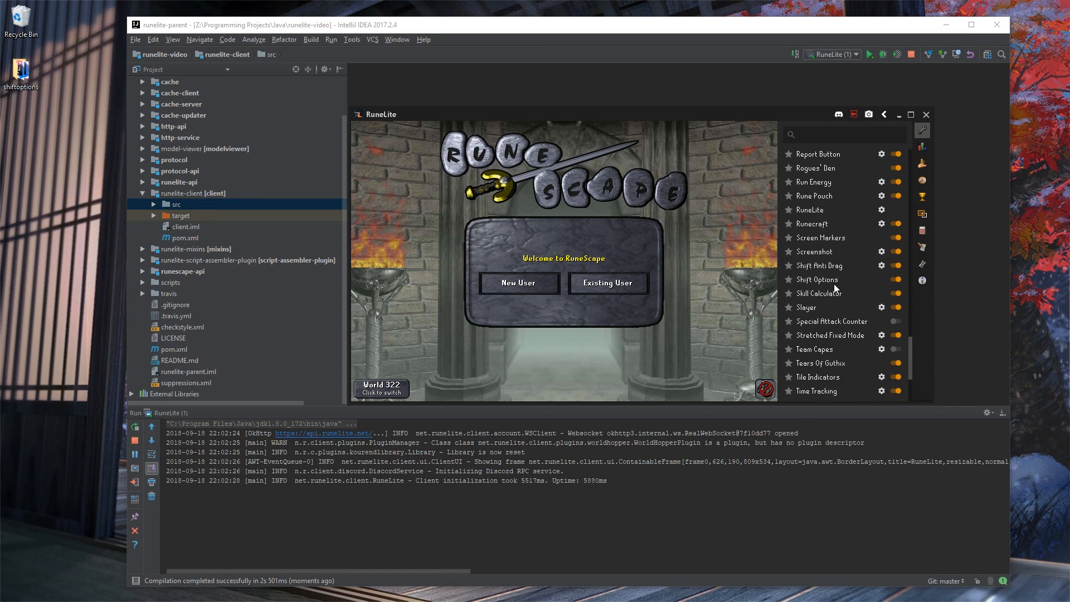
{"action": "left_click", "coordinate": [600, 285]}
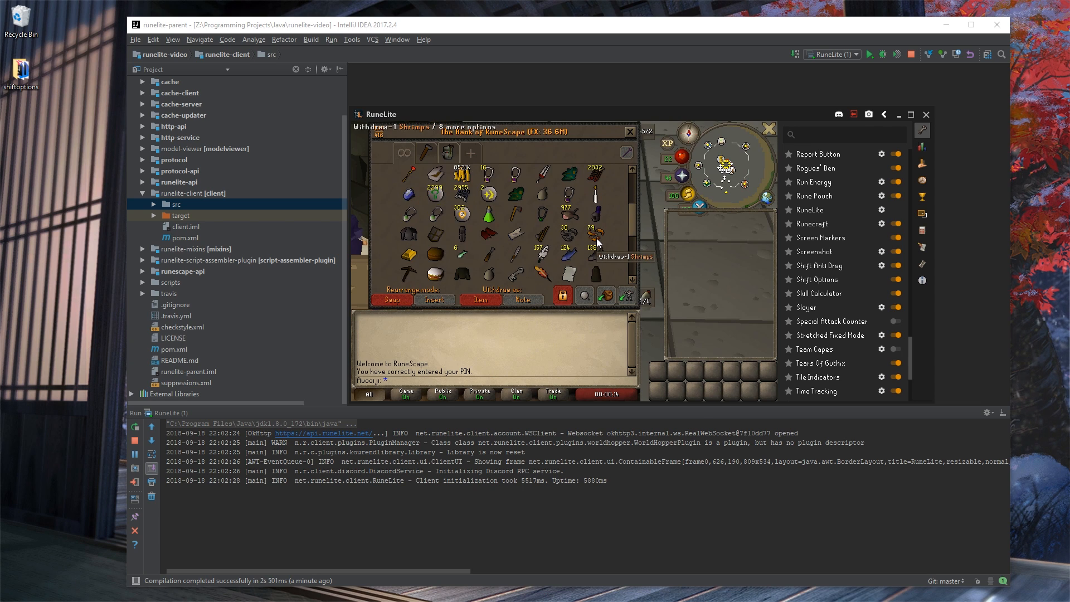
Test Shift Options in the bank by quick-withdrawing 14 Burnt fish and 14 Shrimps, and deposit the inventory
{"action": "scroll", "coordinate": [597, 238], "scroll_direction": "down", "scroll_amount": 1}
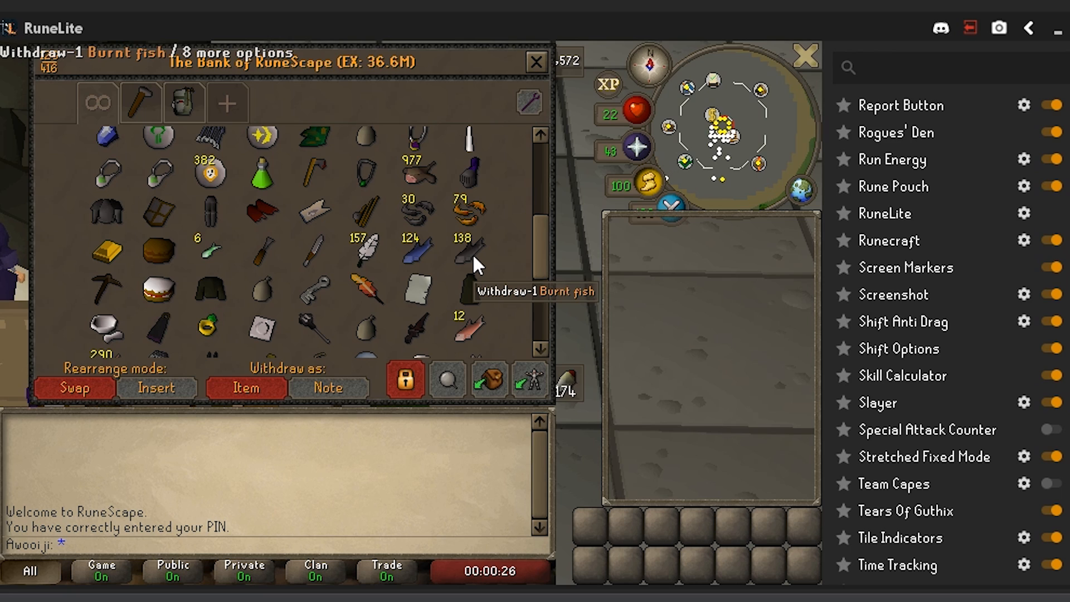
{"action": "key", "text": "shift"}
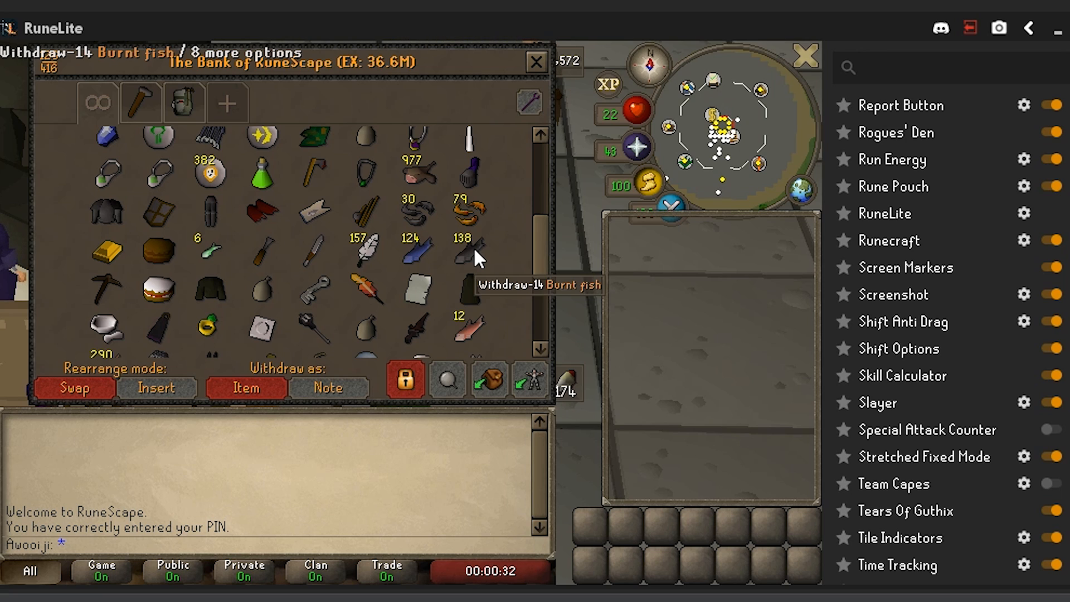
{"action": "left_click", "coordinate": [473, 246]}
{"action": "left_click", "coordinate": [472, 211]}
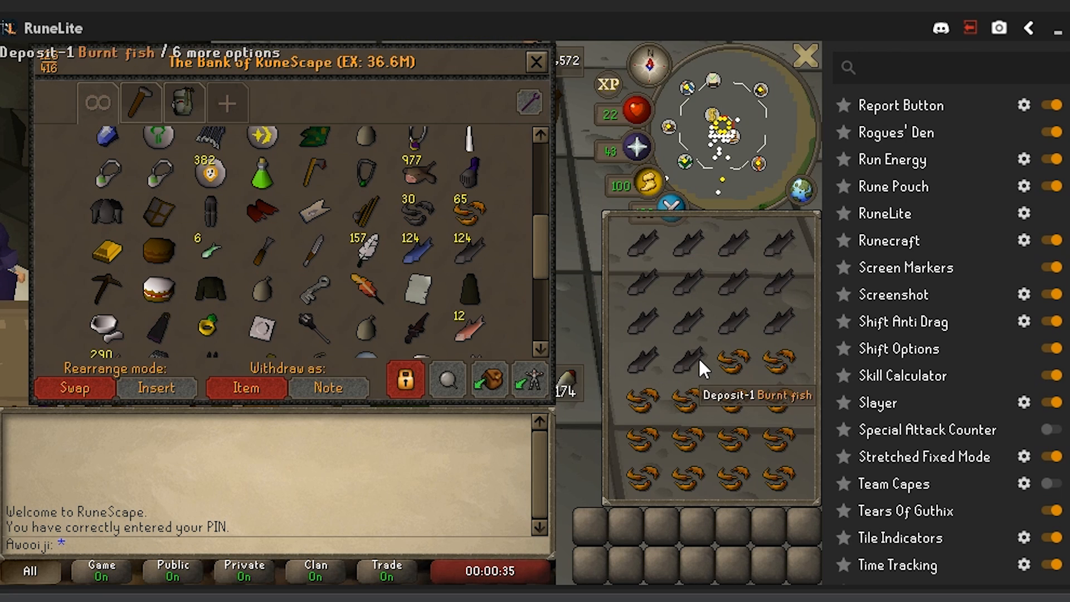
{"action": "left_click", "coordinate": [500, 370]}
Set the bank's custom withdrawal amount to 5 using Withdraw-X on the Burnt fish
{"action": "right_click", "coordinate": [473, 242]}
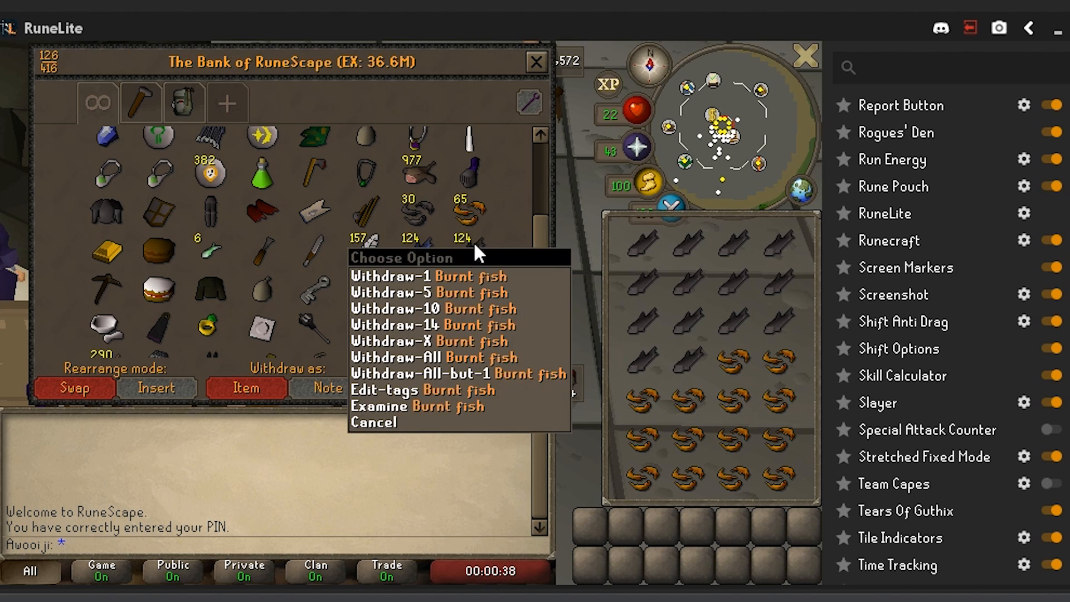
{"action": "right_click", "coordinate": [491, 252]}
{"action": "left_click", "coordinate": [476, 343]}
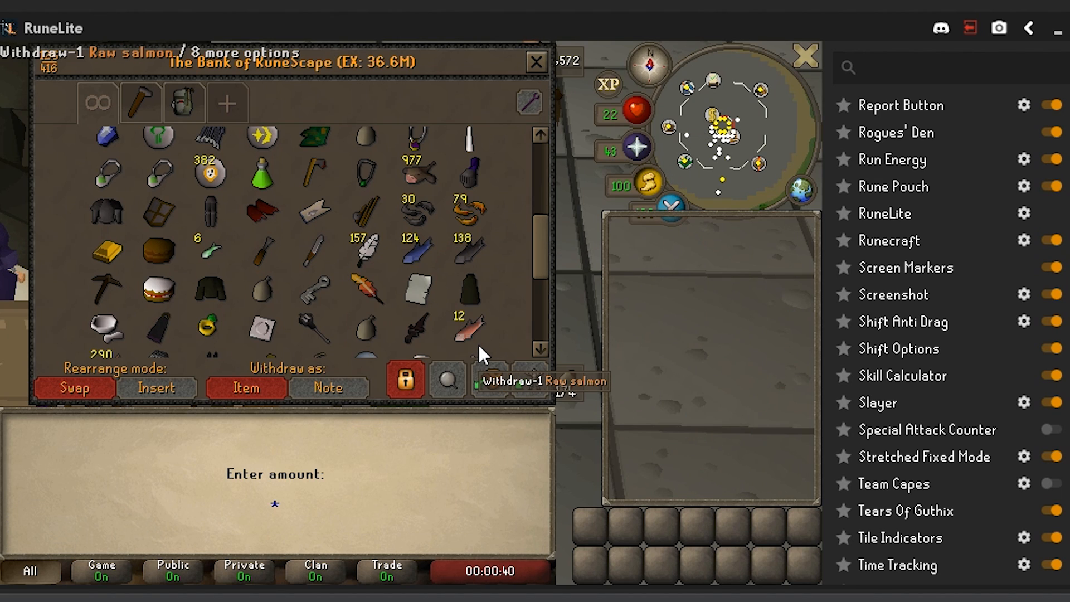
{"action": "type", "text": "5"}
{"action": "key", "text": "Return"}
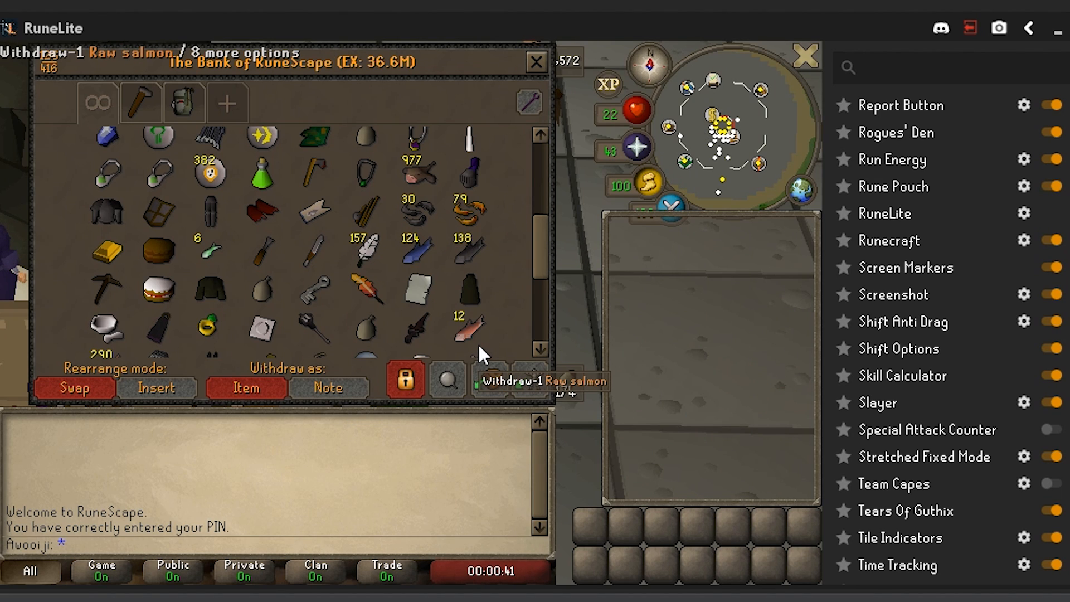
Quick-withdraw Shrimps and Burnt fish alternately in batches of 5 until the inventory is full
{"action": "left_click", "coordinate": [469, 213]}
{"action": "left_click", "coordinate": [466, 244]}
{"action": "left_click", "coordinate": [467, 214]}
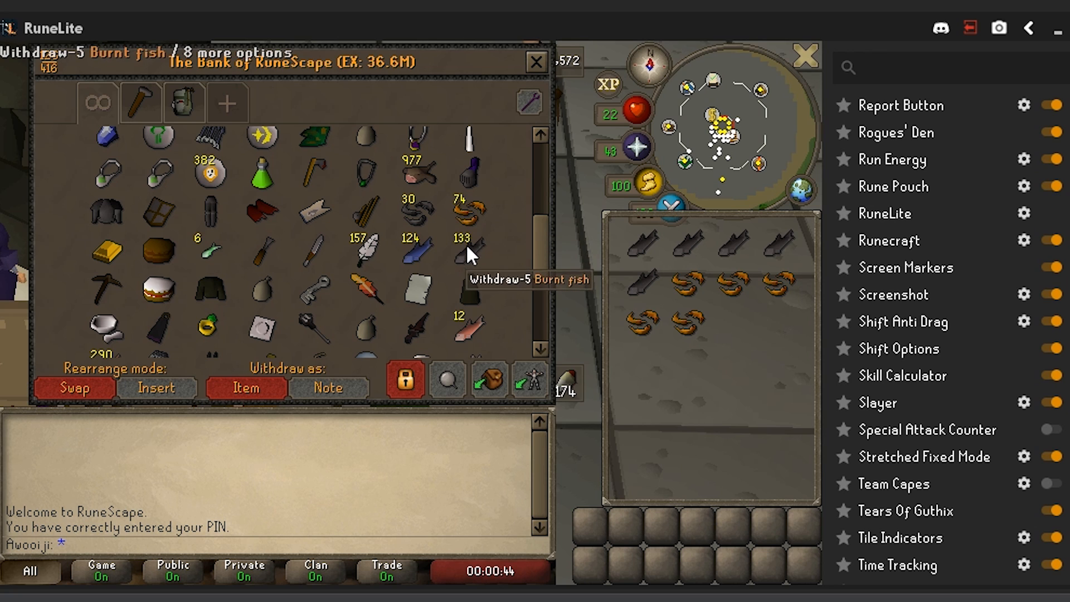
{"action": "left_click", "coordinate": [466, 243]}
{"action": "left_click", "coordinate": [464, 212]}
{"action": "left_click", "coordinate": [425, 209]}
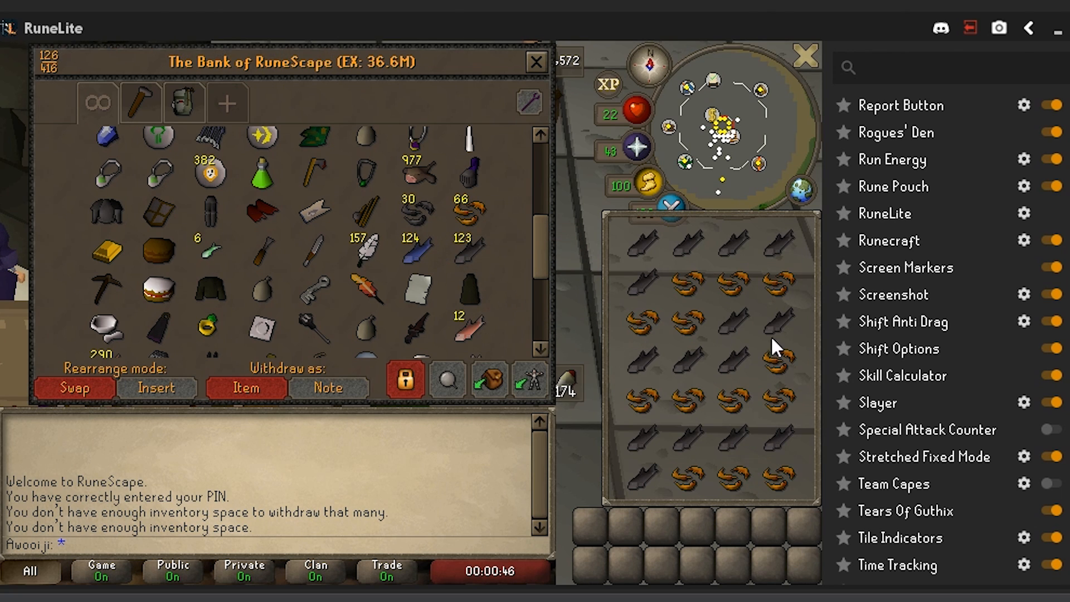
Quick-withdraw batches of 5 of the blue fish, Shrimps, Burnt fish and dark burnt shrimps, ending with another batch of blue fish
{"action": "left_click", "coordinate": [412, 254], "text": "shift"}
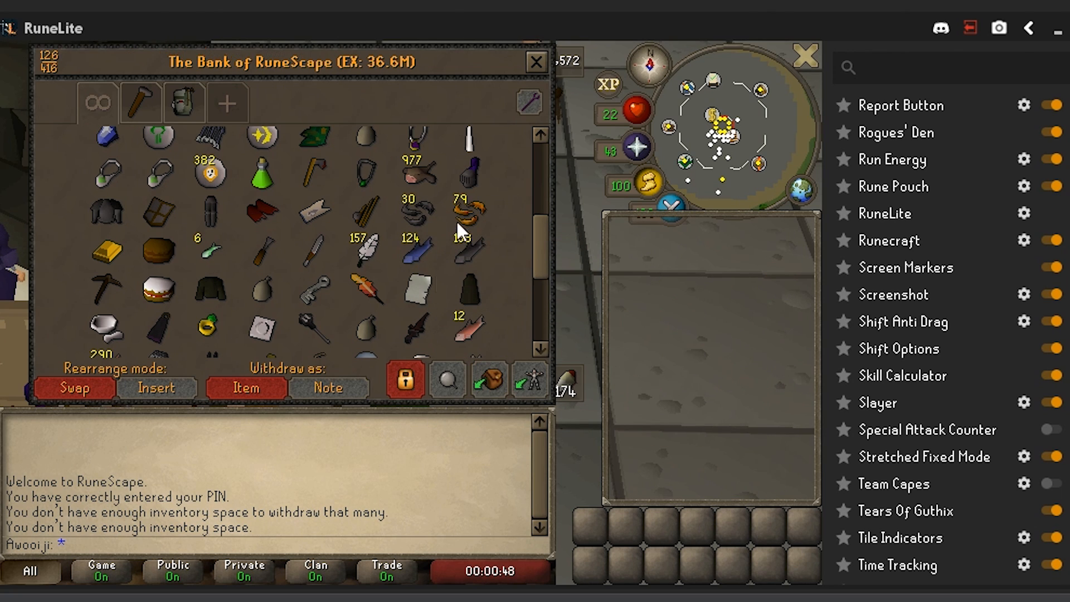
{"action": "left_click", "coordinate": [458, 220], "text": "shift"}
{"action": "left_click", "coordinate": [461, 246], "text": "shift"}
{"action": "left_click", "coordinate": [428, 218], "text": "shift"}
{"action": "left_click", "coordinate": [437, 250], "text": "shift"}
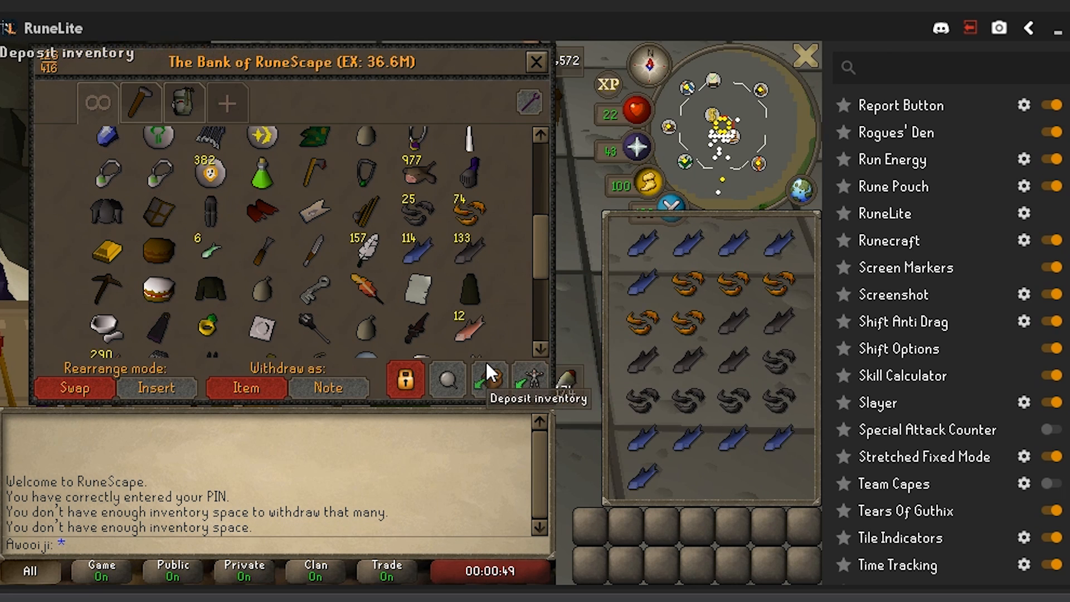